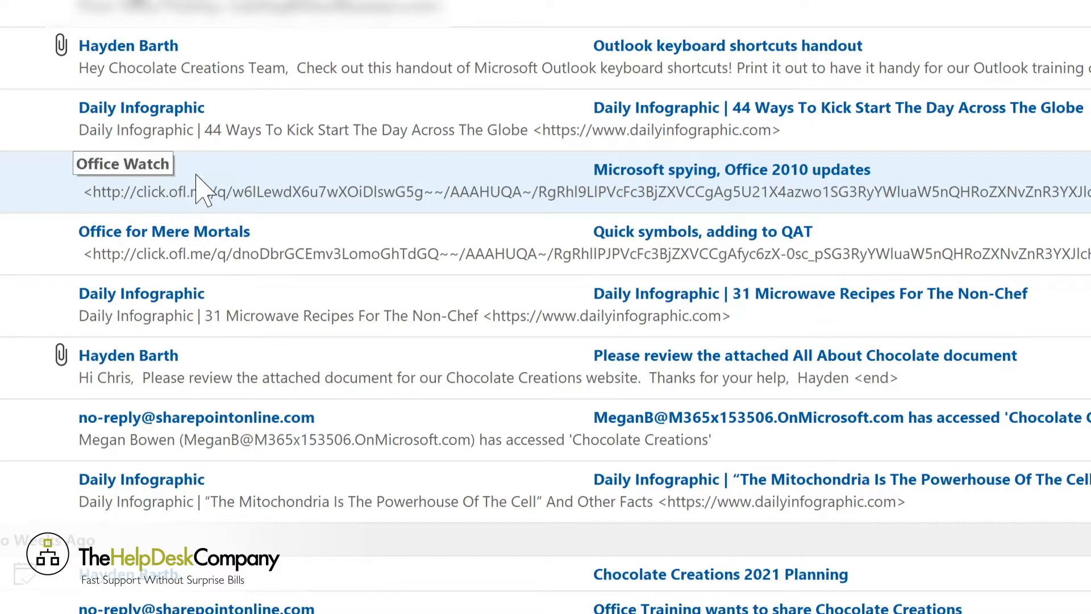
Start a new rule from the Office Watch message "Microsoft spying, Office 2010 updates" with the condition From Office Watch.
right_click(195, 181)
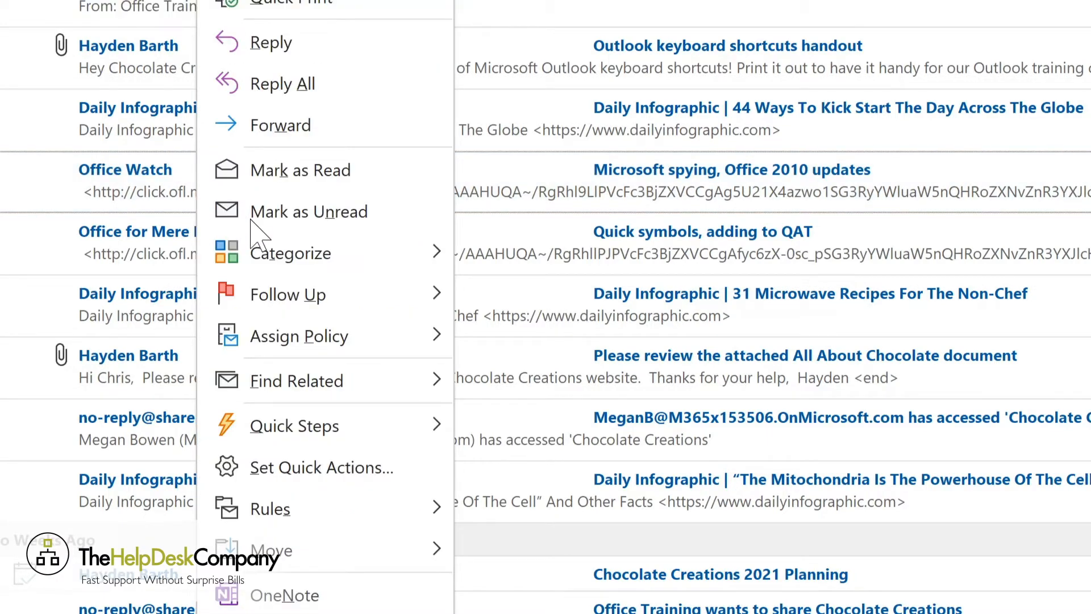
mouse_move(341, 514)
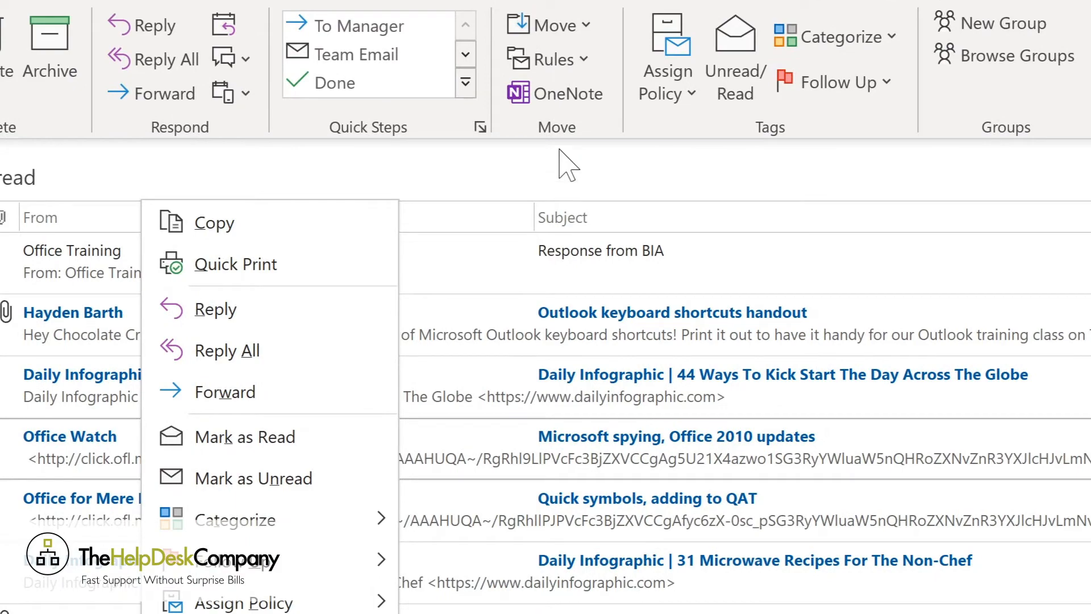
click(583, 63)
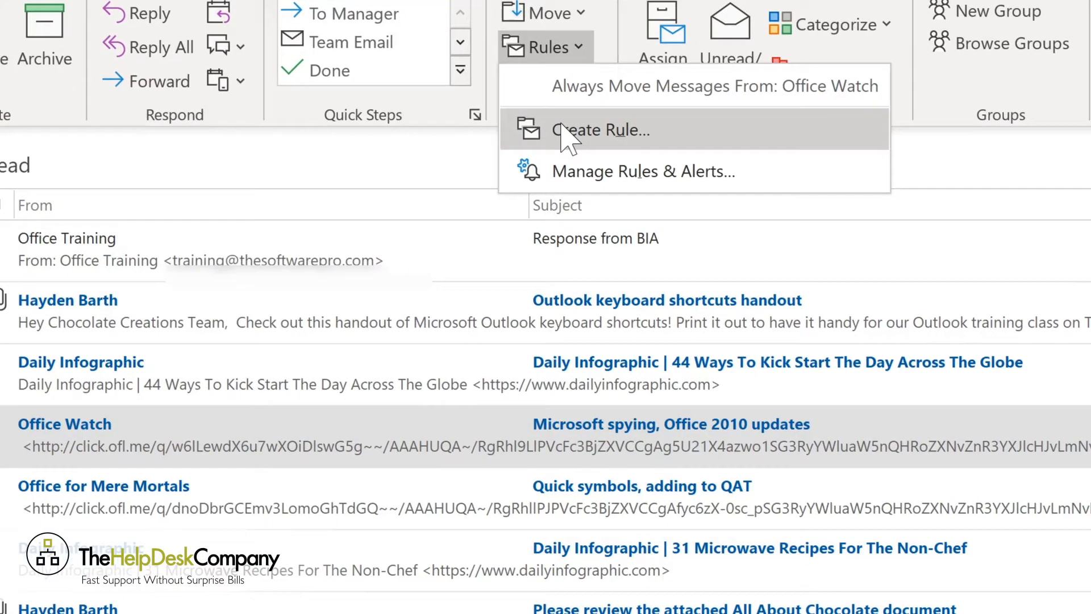
click(572, 140)
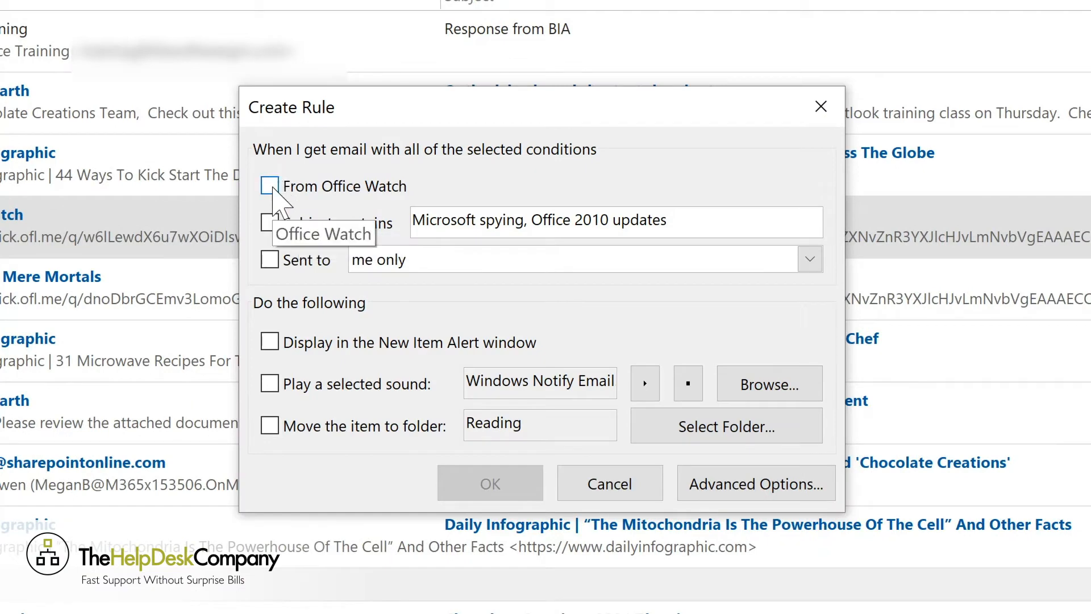
click(271, 186)
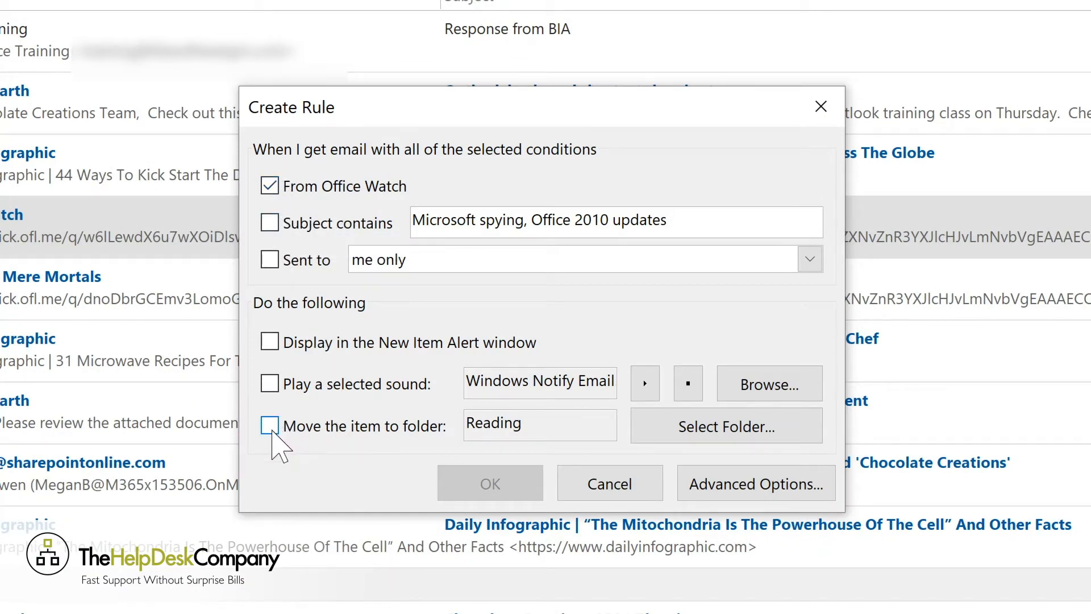
Set the rule's action to move the item to the Tech Newsletters folder.
click(270, 428)
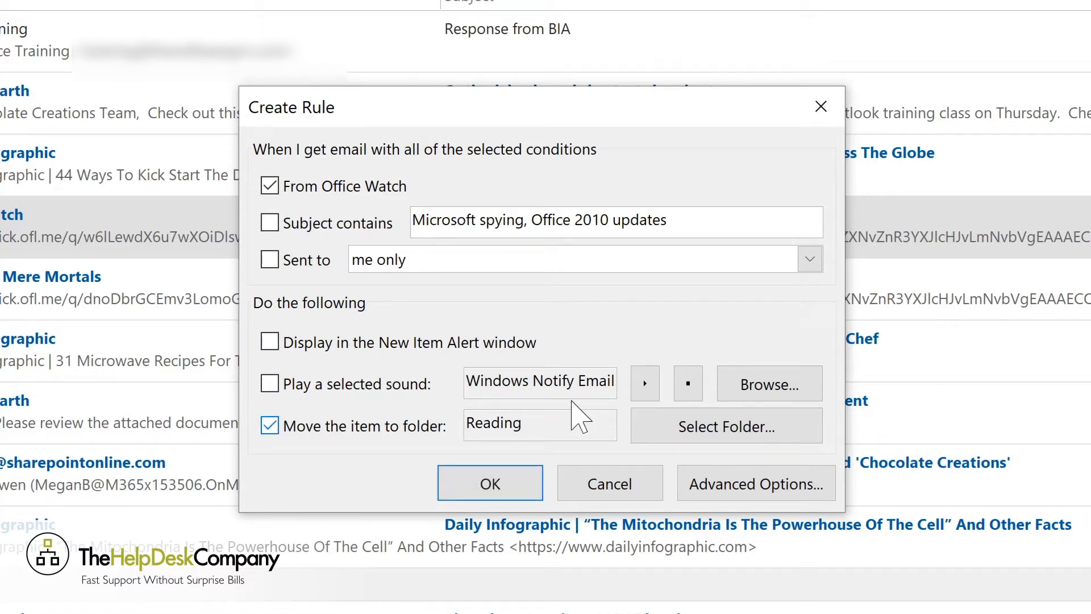
click(700, 427)
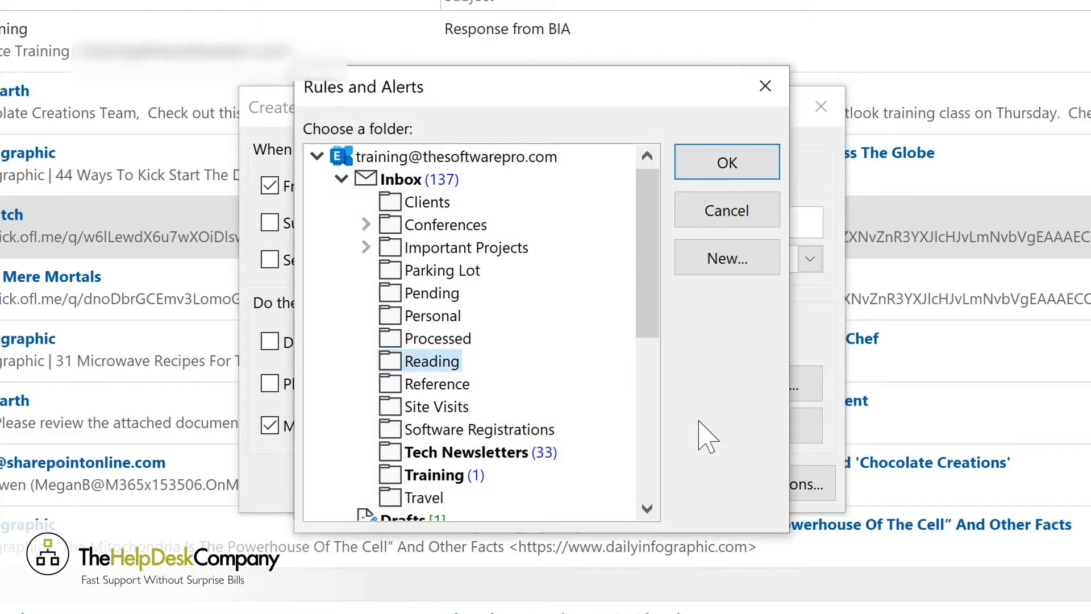
click(433, 452)
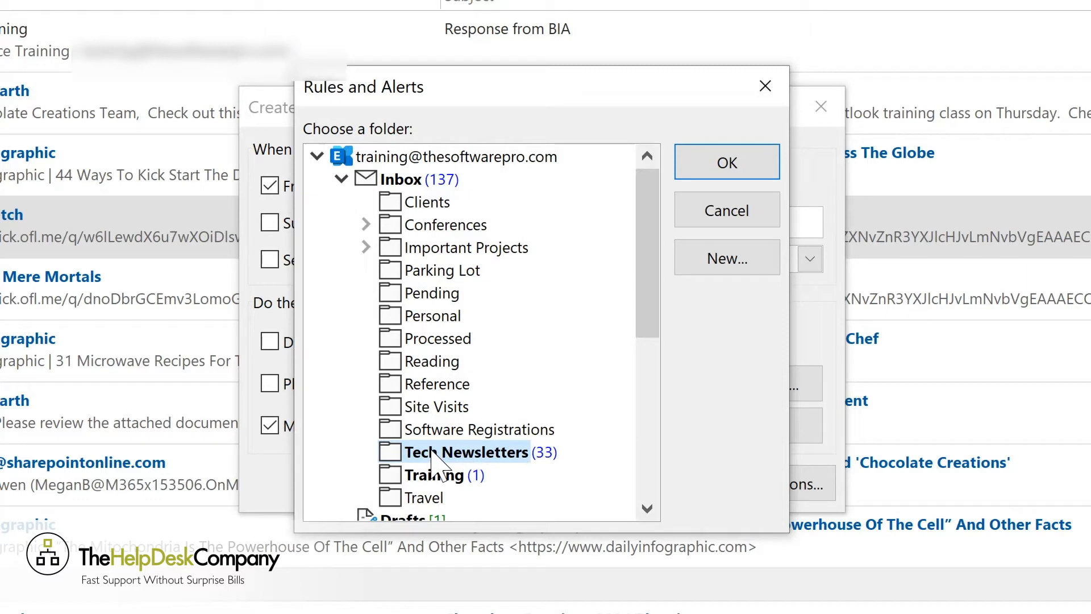
click(774, 171)
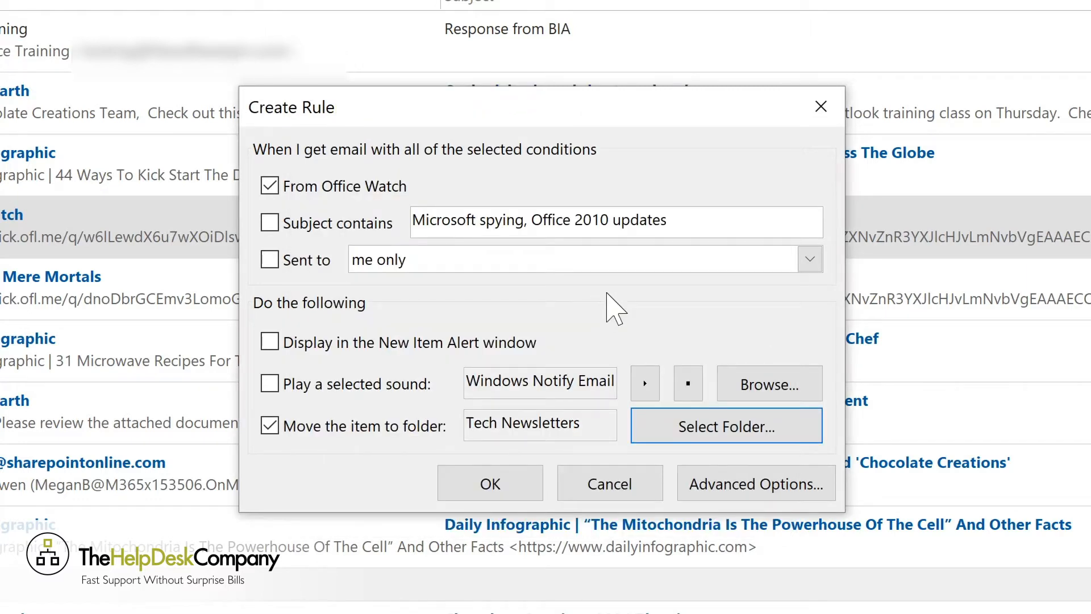
Go through the rule's advanced conditions, actions and exceptions, then finish it with running on messages already in the Inbox enabled.
click(740, 484)
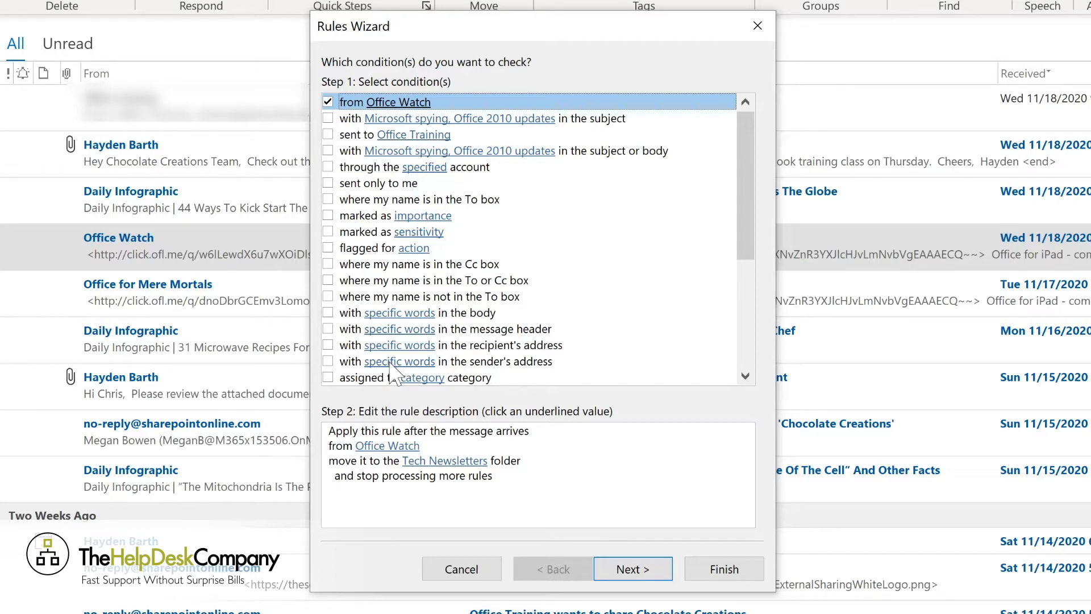
click(631, 569)
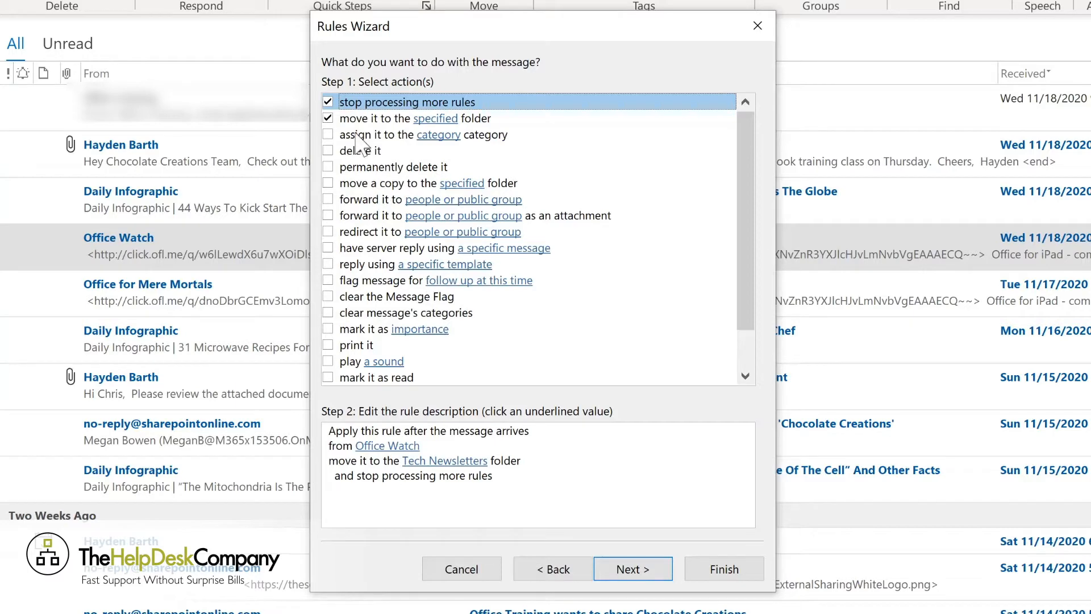
click(626, 572)
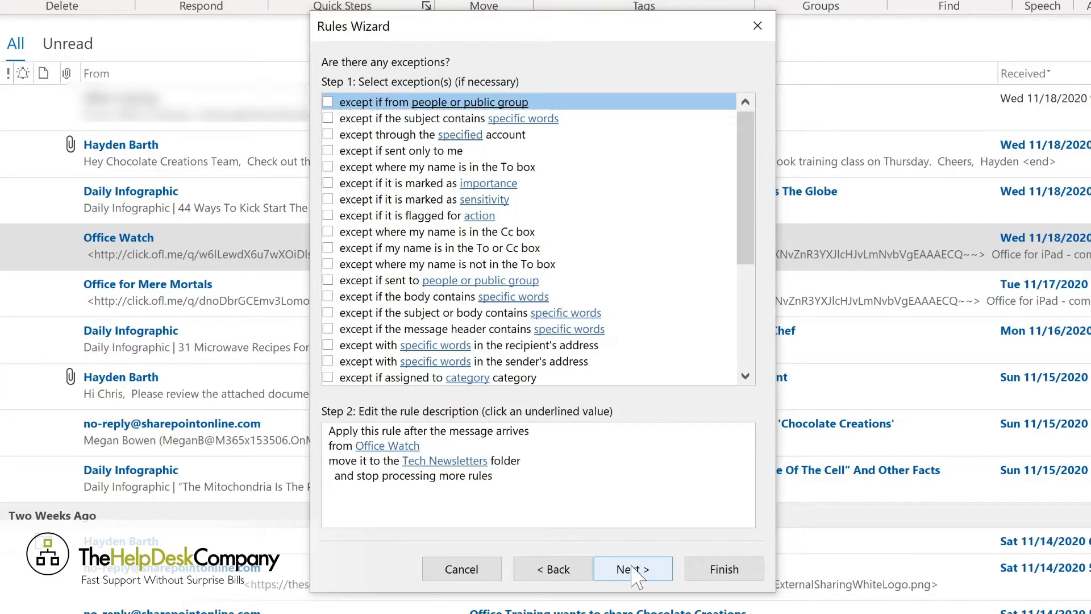
click(628, 569)
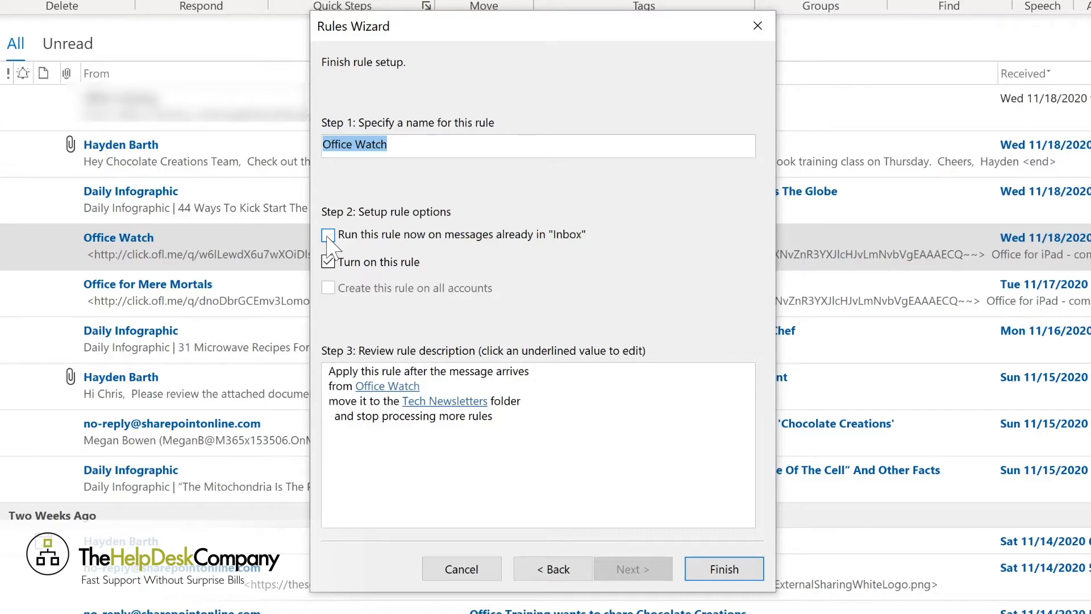
click(329, 236)
click(714, 570)
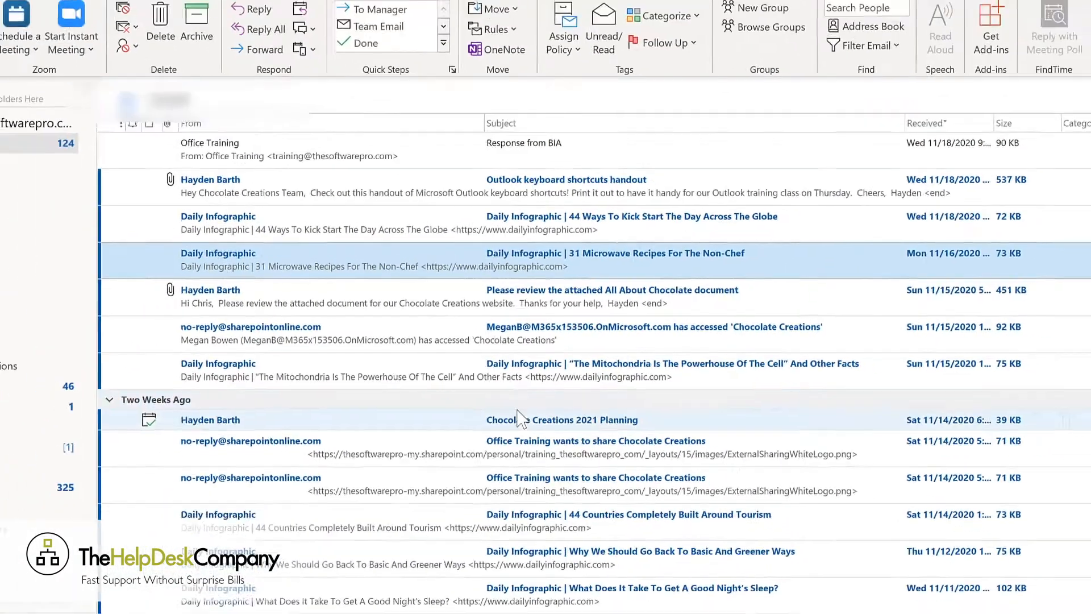
View the messages in the Tech Newsletters folder and look at the available rules commands.
click(80, 376)
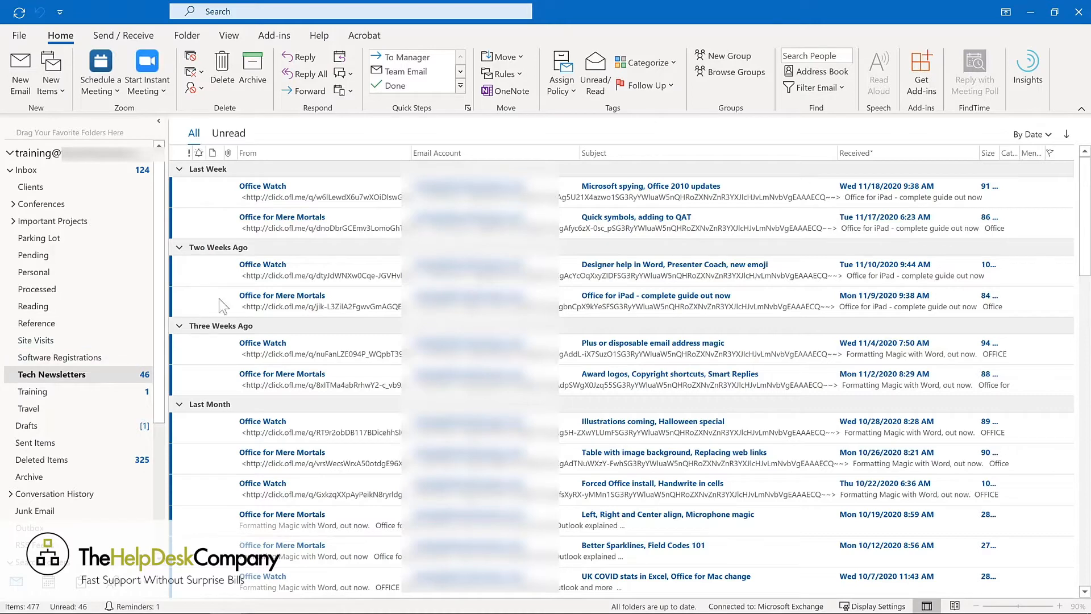
click(503, 74)
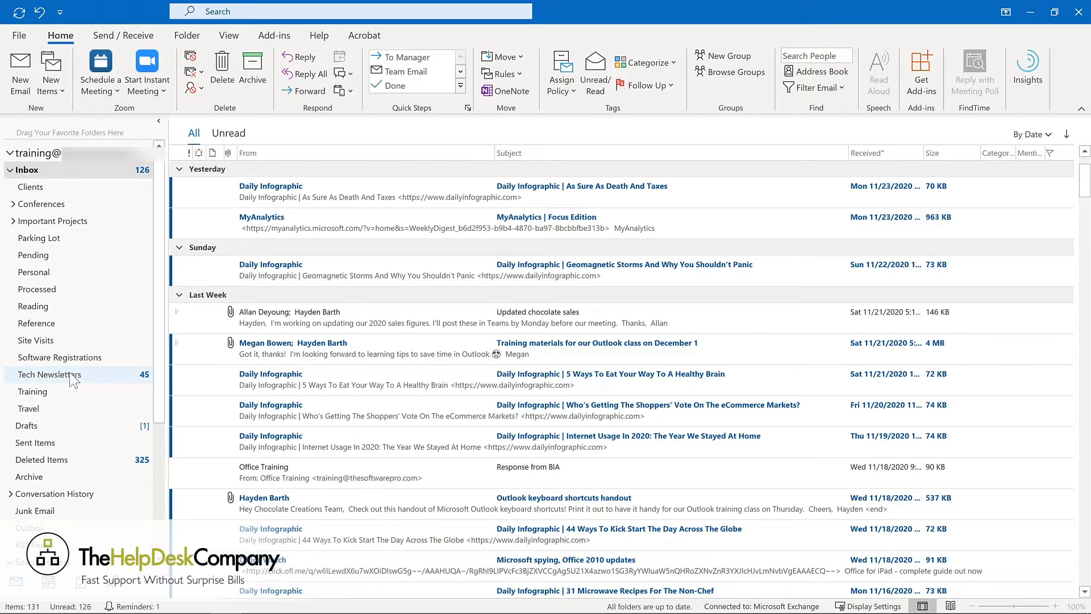
Add the Tech Newsletters and Training folders to Favorites.
drag(72, 377, 78, 135)
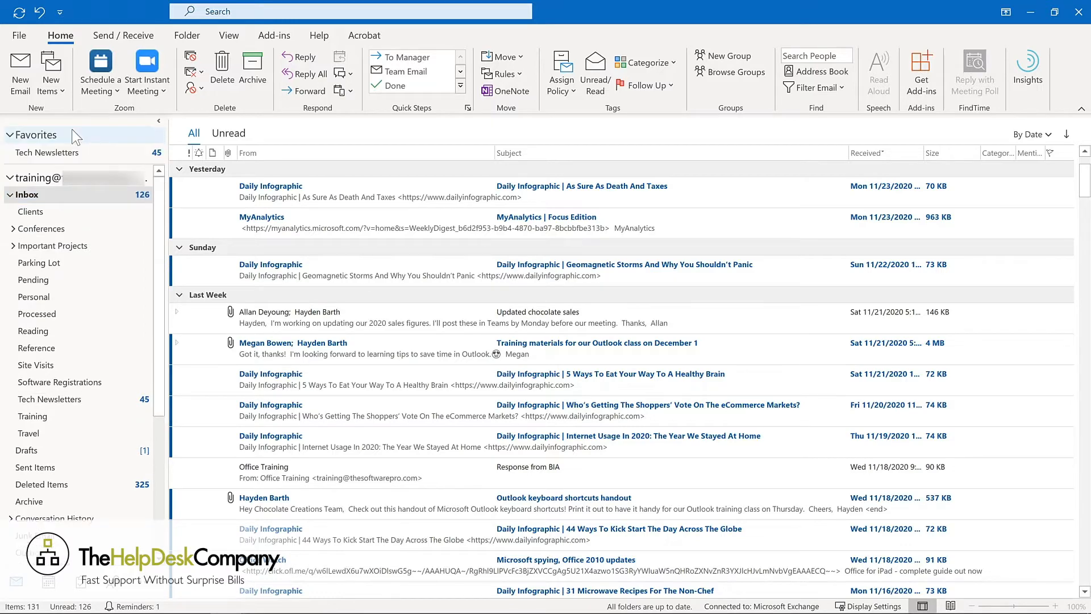
right_click(56, 420)
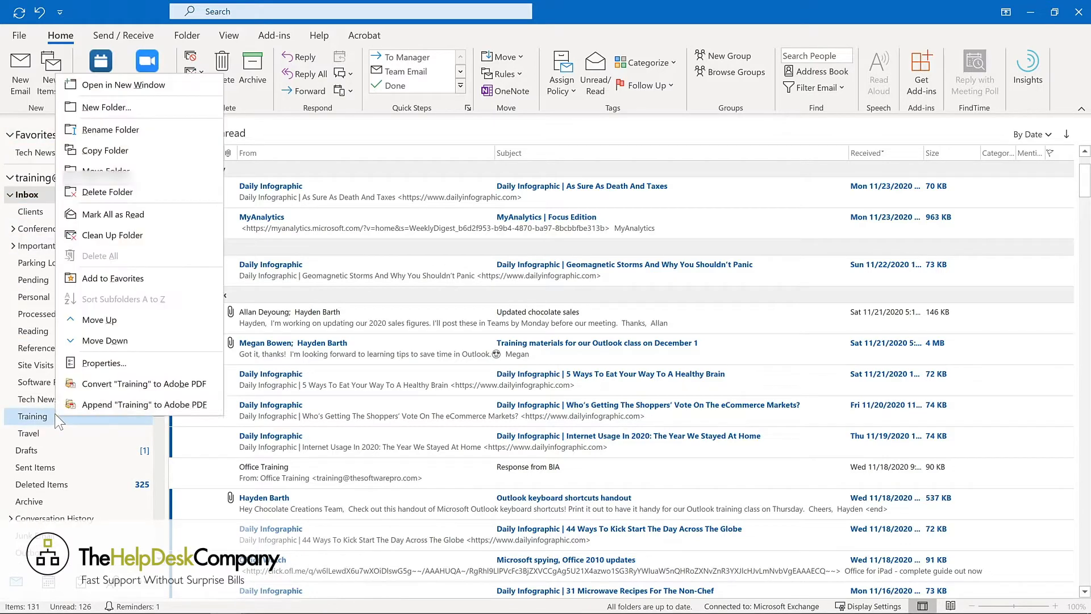
click(98, 277)
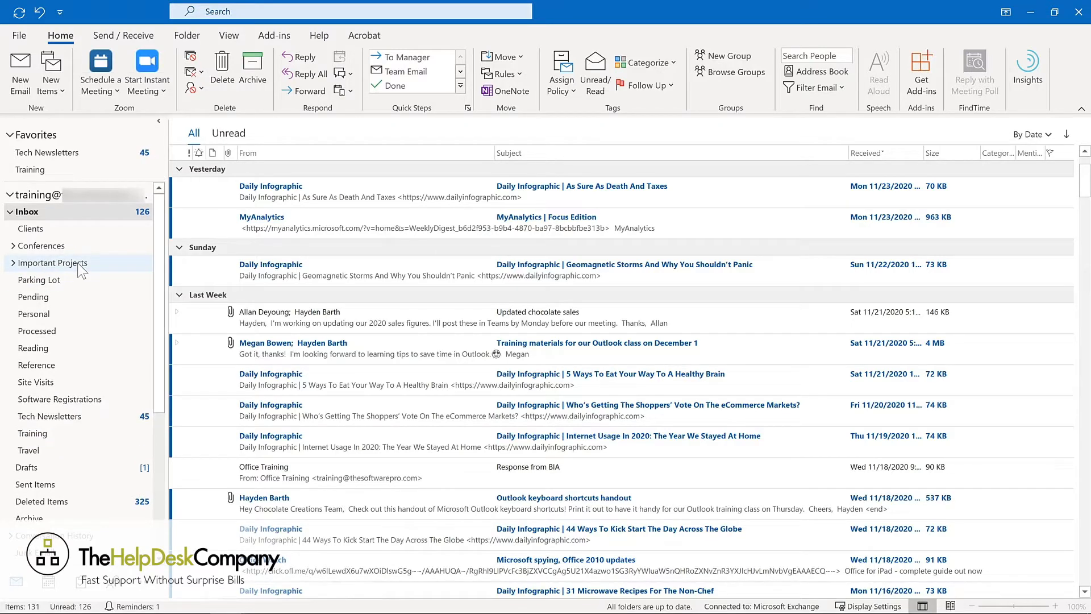
Add the Important Projects folder to Favorites.
click(79, 266)
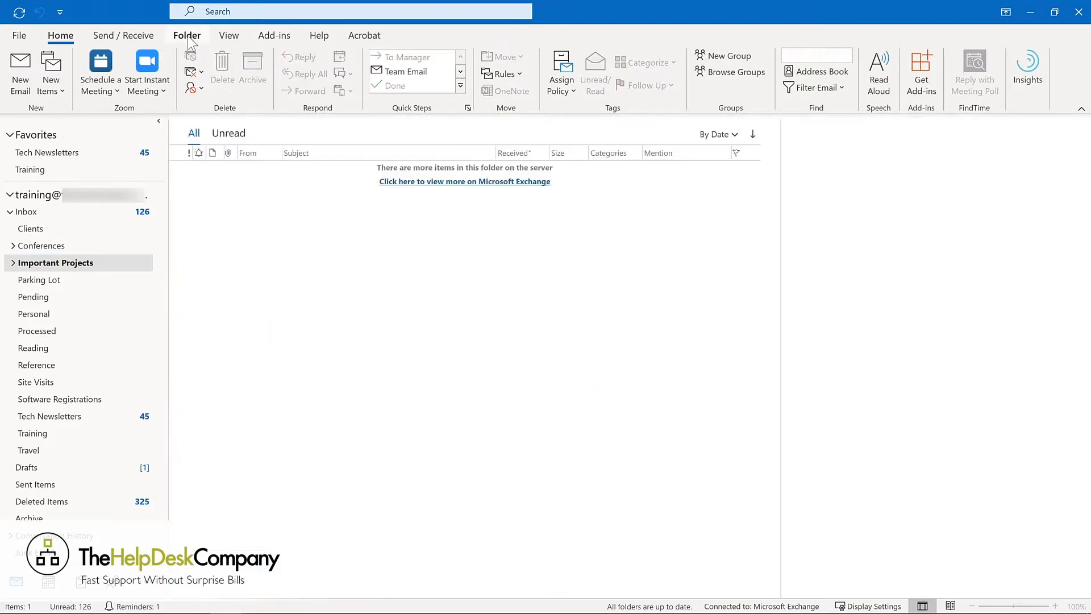
click(188, 37)
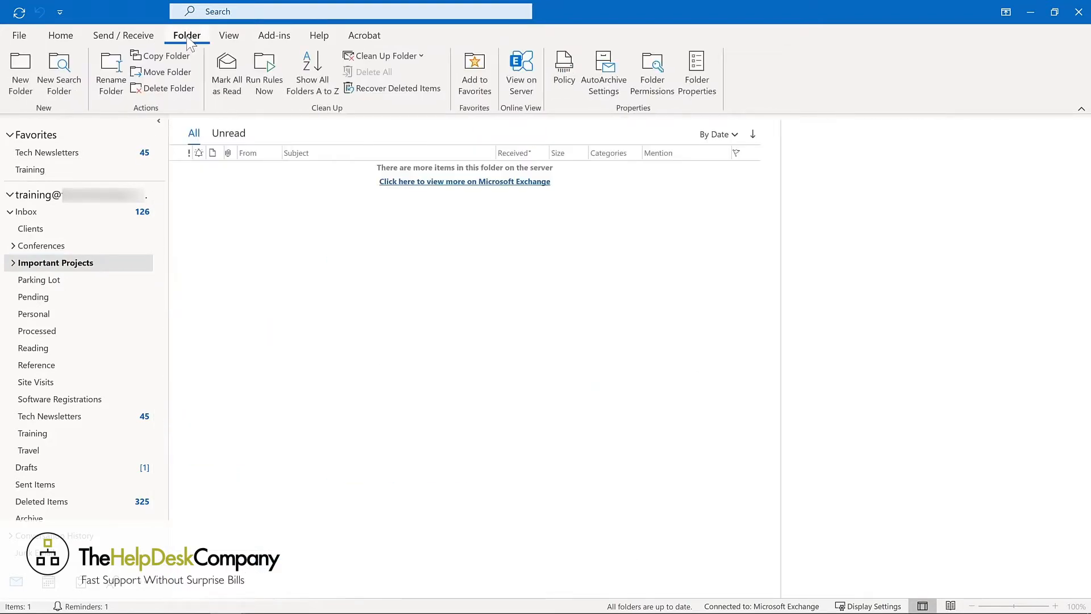
click(466, 83)
Reorder Favorites so Tech Newsletters comes last, and remove Important Projects from Favorites.
click(44, 154)
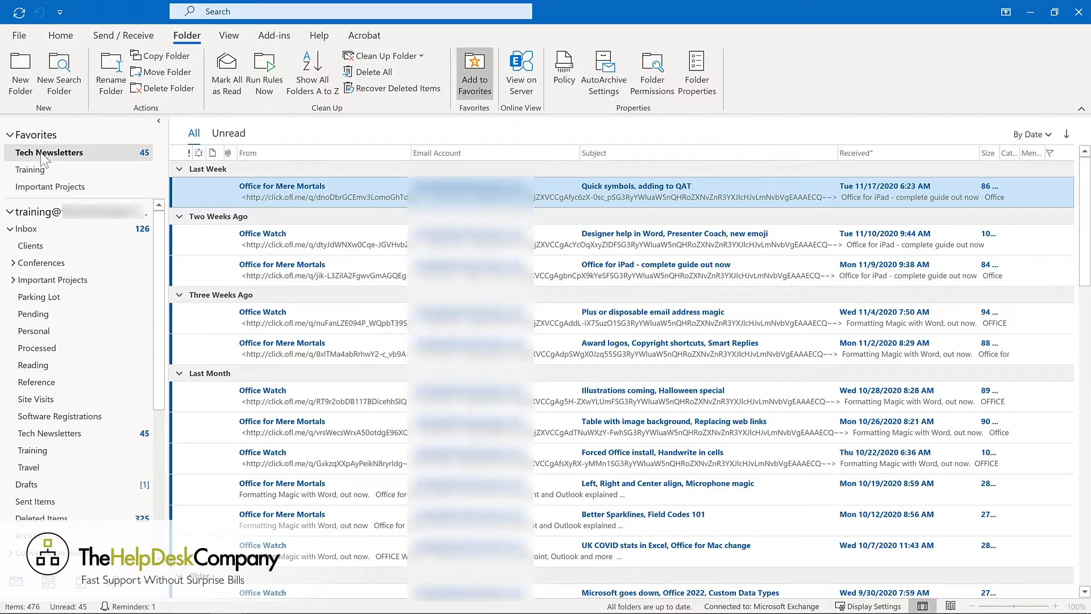
drag(41, 157, 43, 196)
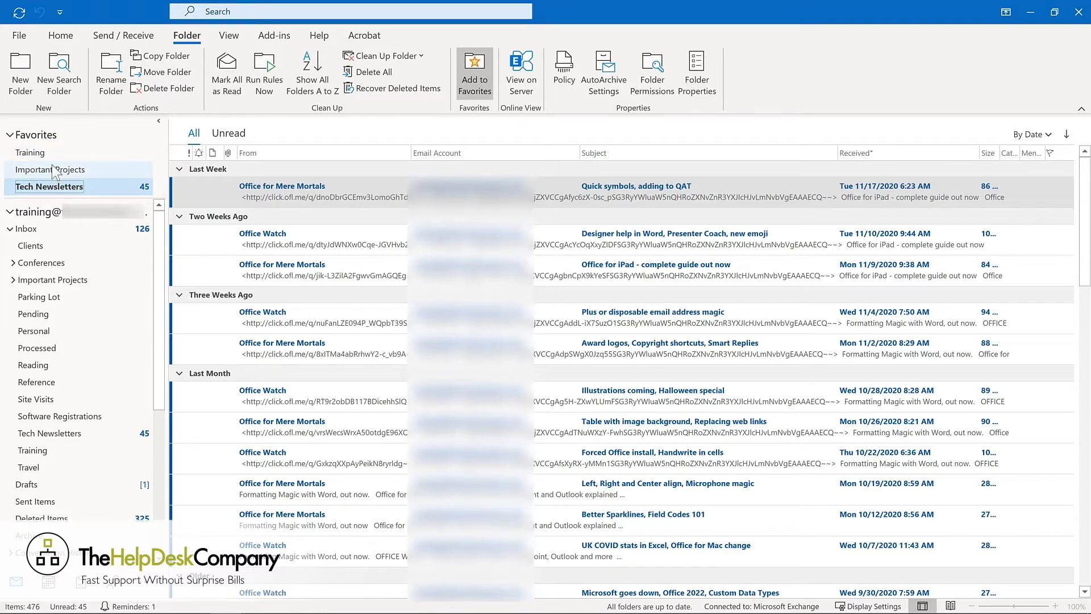
right_click(53, 170)
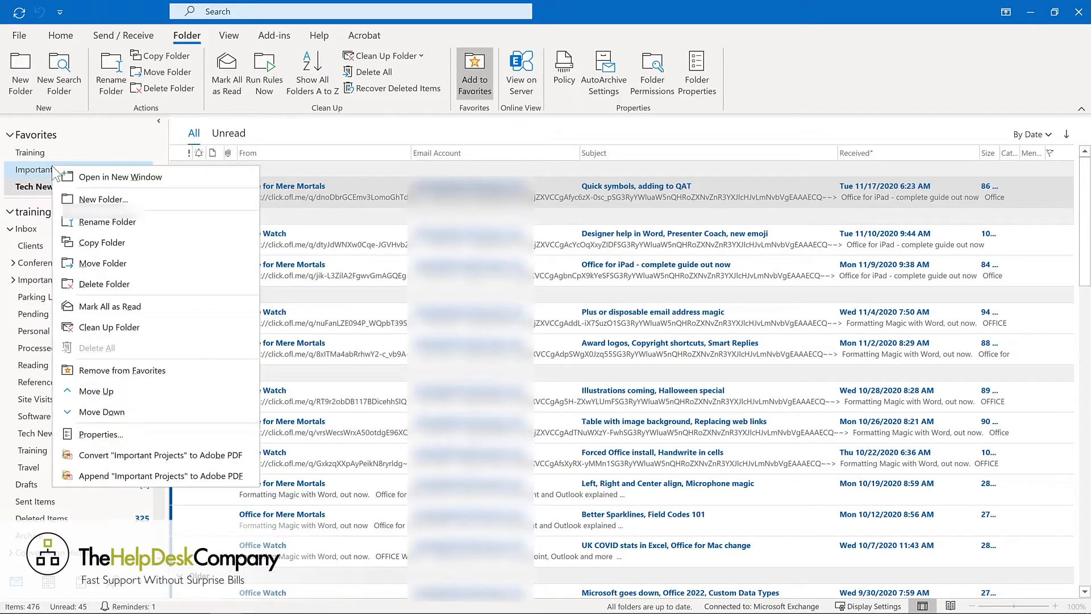
click(111, 368)
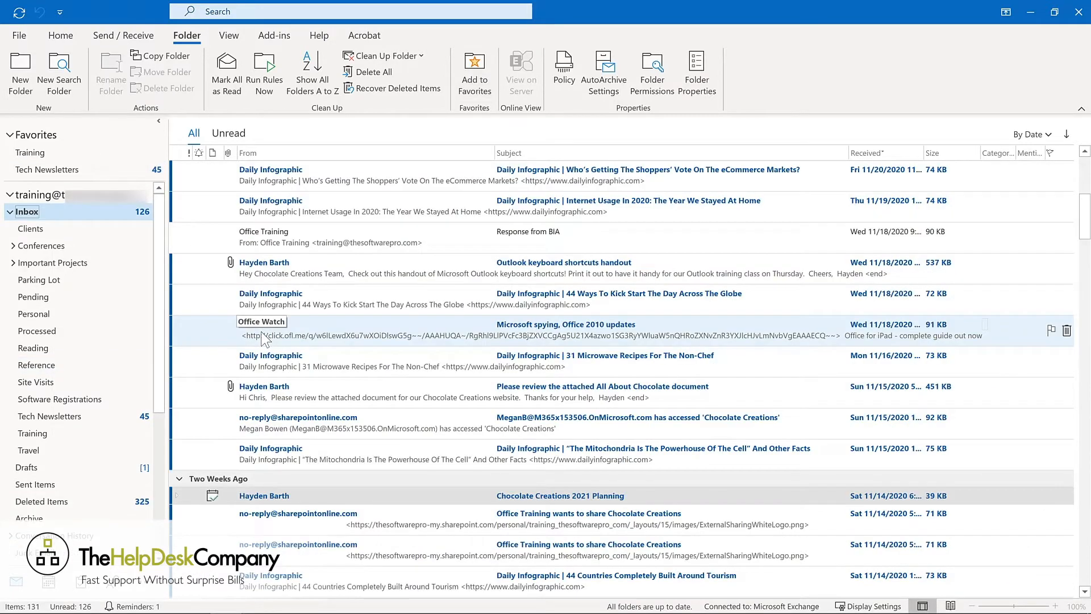
Move the Inbox message "Microsoft spying, Office 2010 updates" into the Tech Newsletters folder in Favorites.
drag(263, 339, 96, 179)
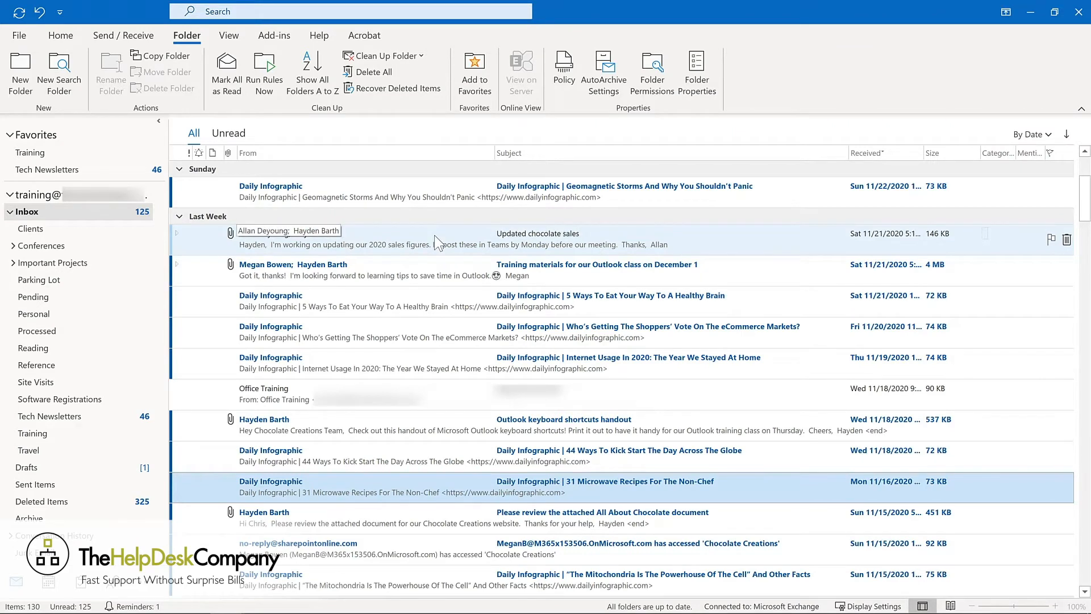
Flag the "Updated chocolate sales" message for follow-up with custom start, due and reminder dates of Monday, November 30, 2020.
click(1052, 242)
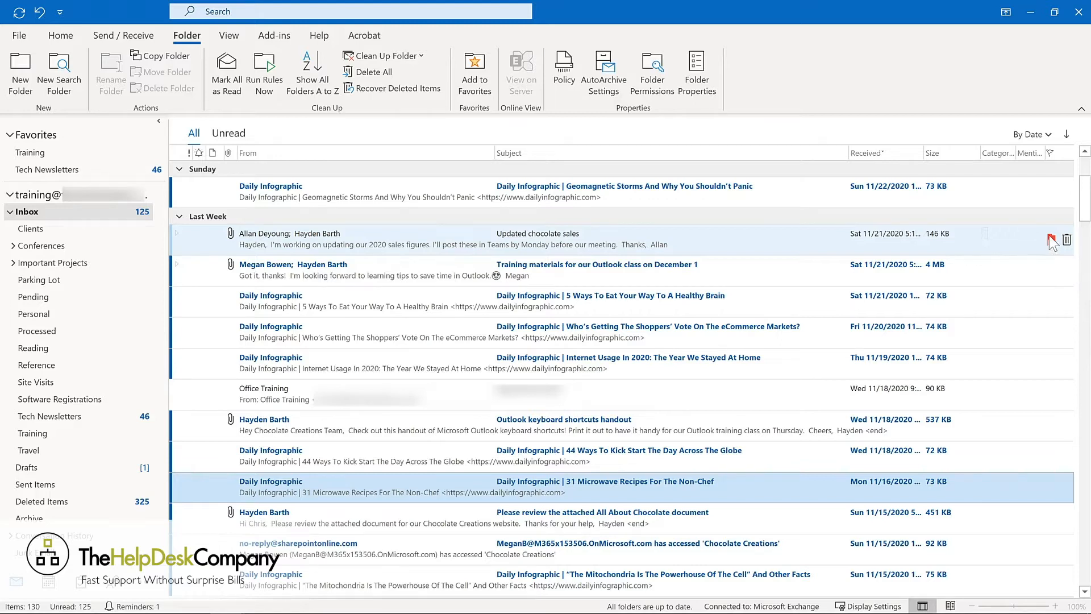
right_click(1052, 241)
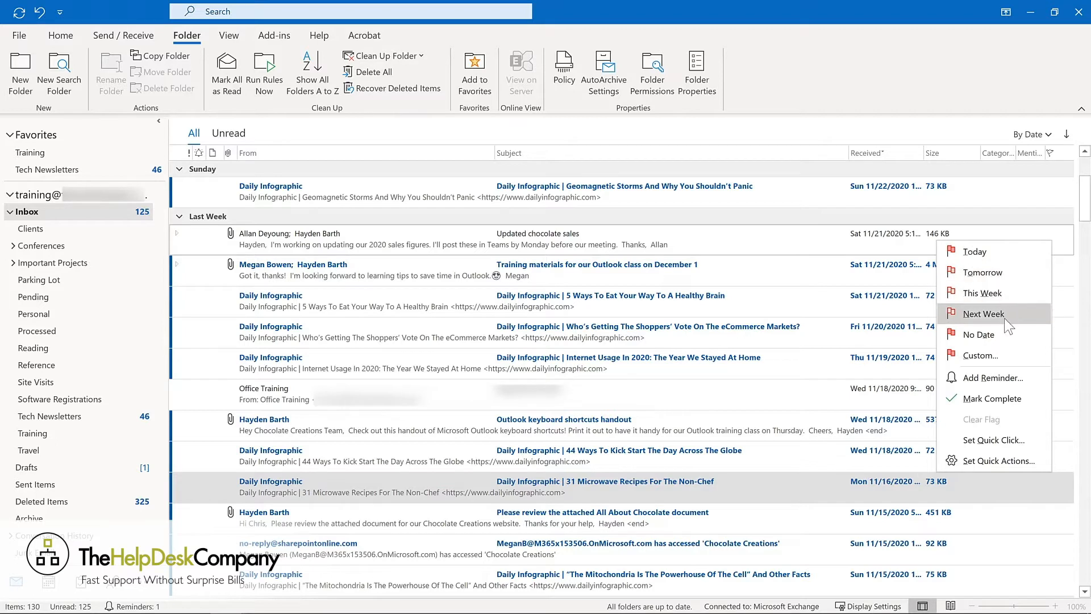
click(995, 355)
click(648, 292)
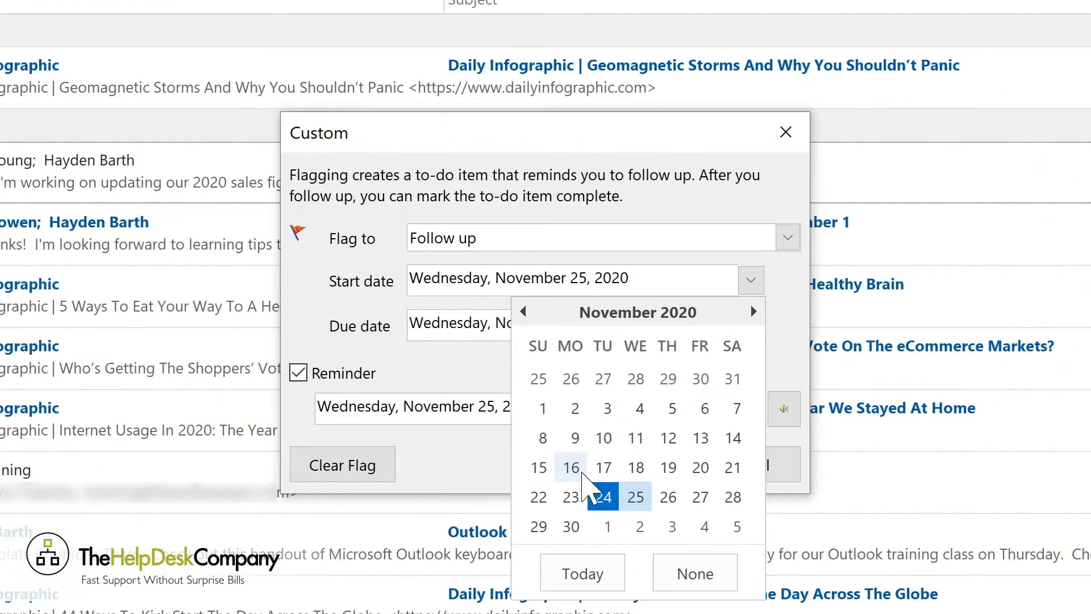
click(571, 526)
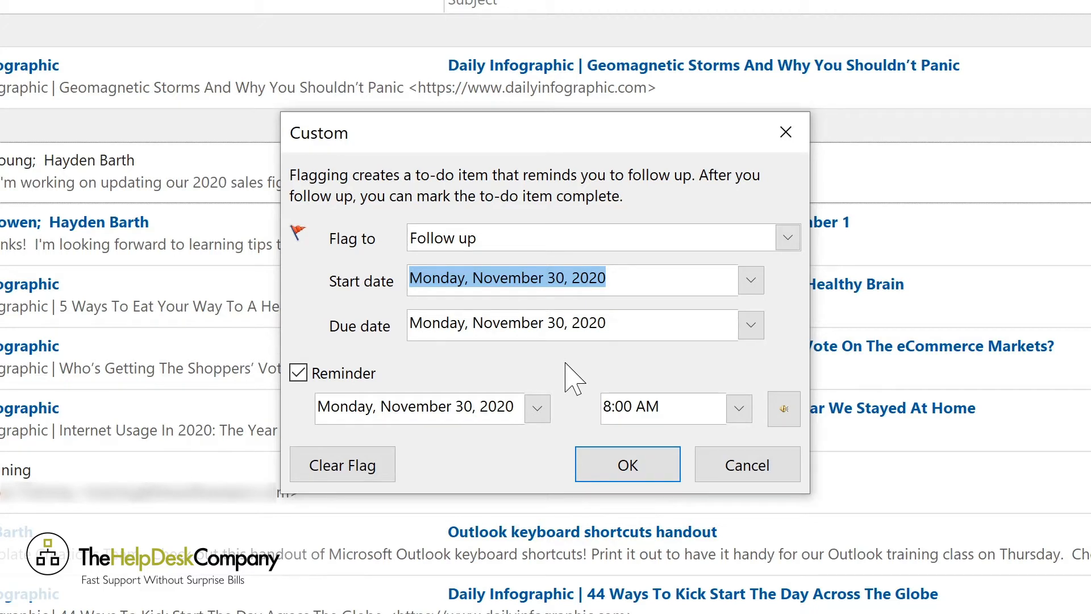
click(628, 465)
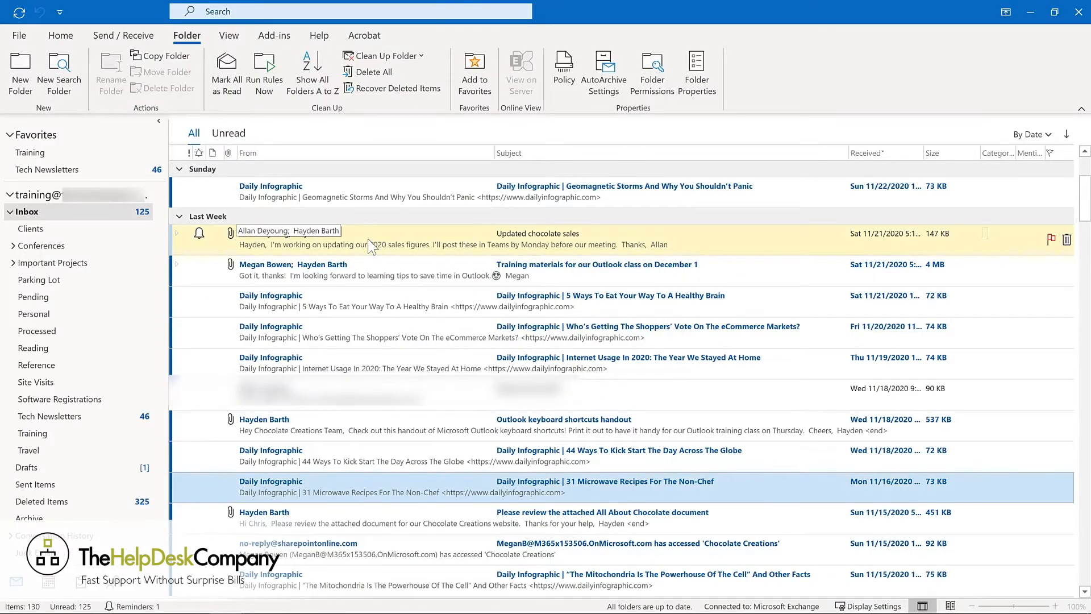
Open the flagged "Updated chocolate sales" message, review its follow-up details and flag options, and return to the Inbox list.
double_click(370, 246)
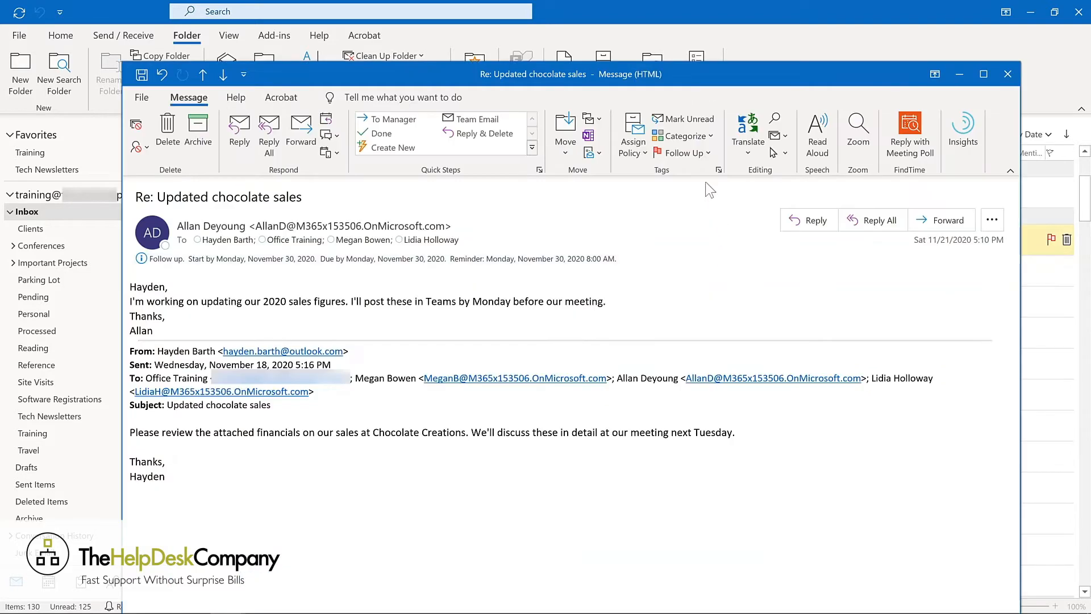
click(706, 152)
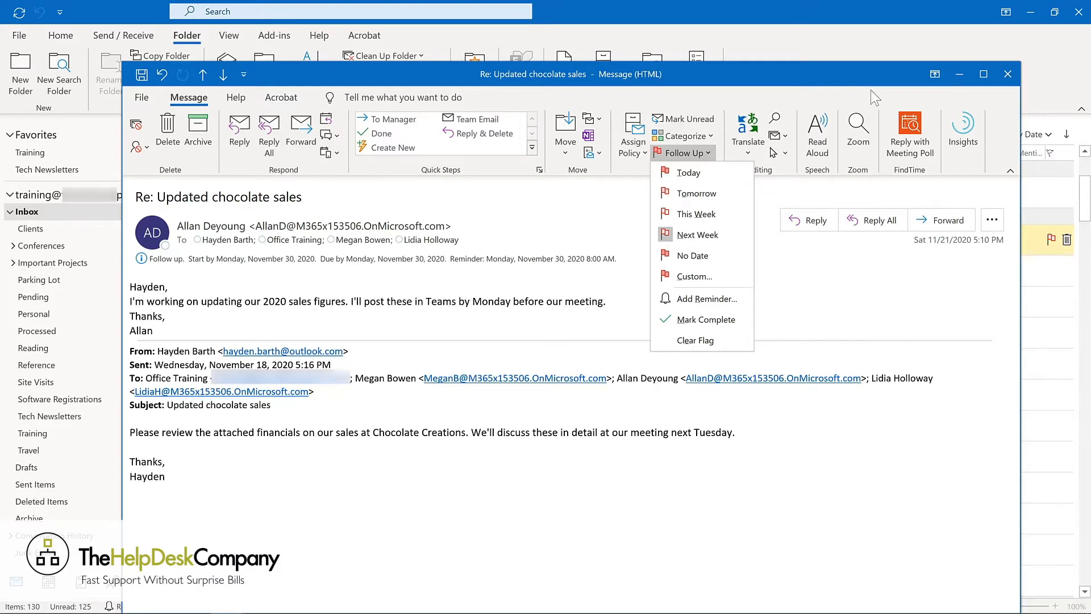
click(1008, 74)
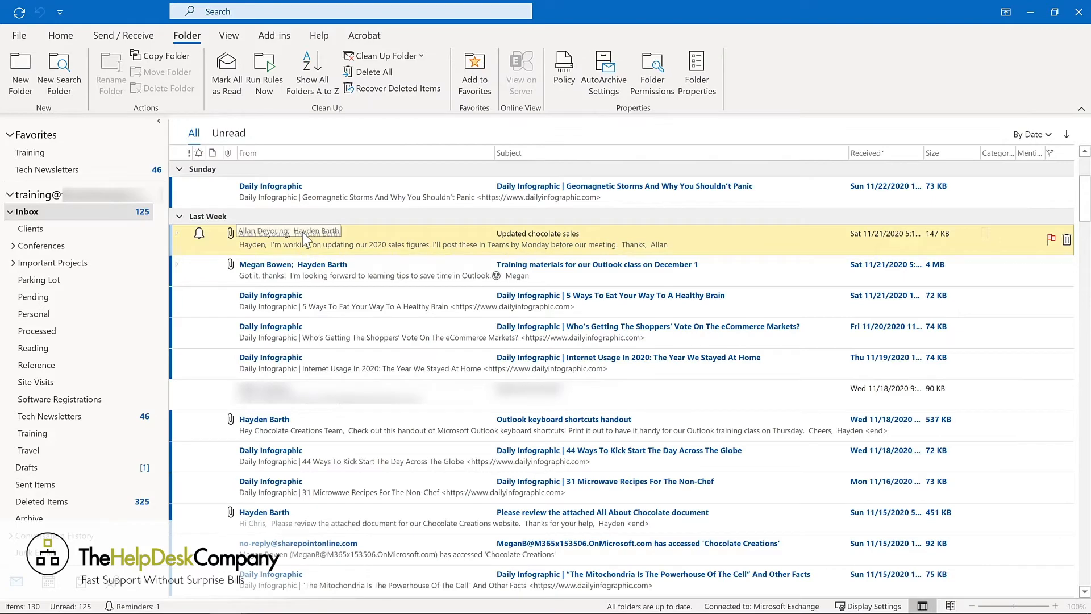
scroll(303, 230, down, 5)
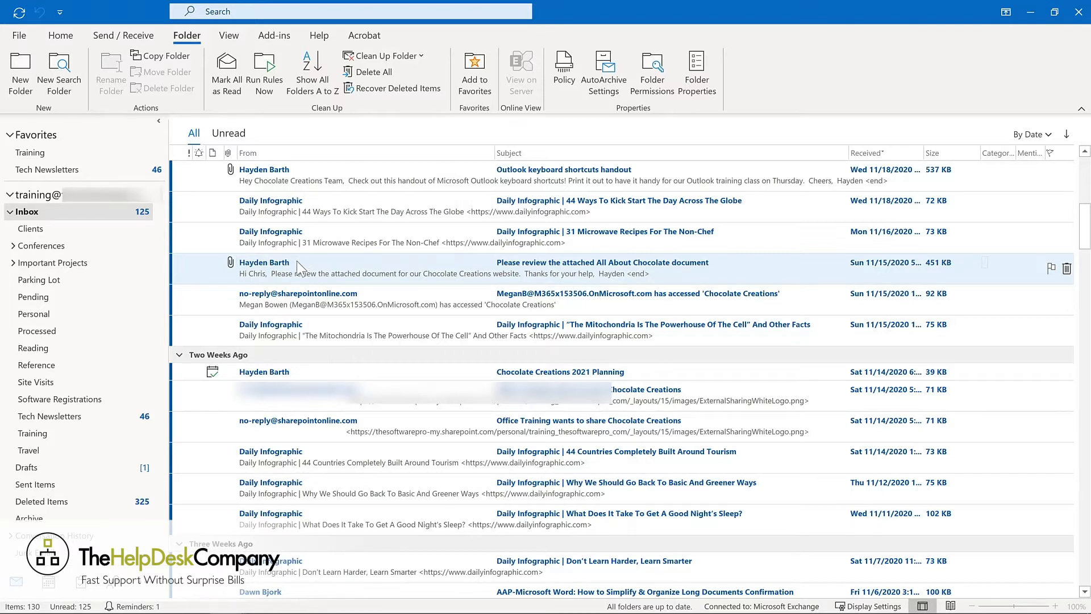
Create a task from the message "Please review the attached All About Chocolate document", with the email copied in as an attachment.
drag(297, 261, 80, 583)
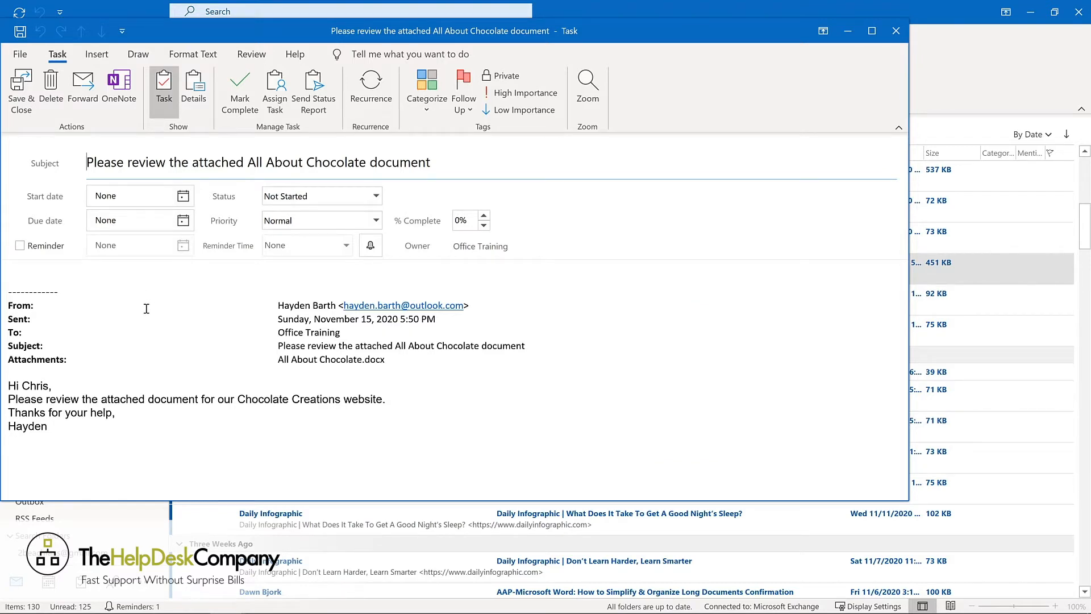
click(897, 31)
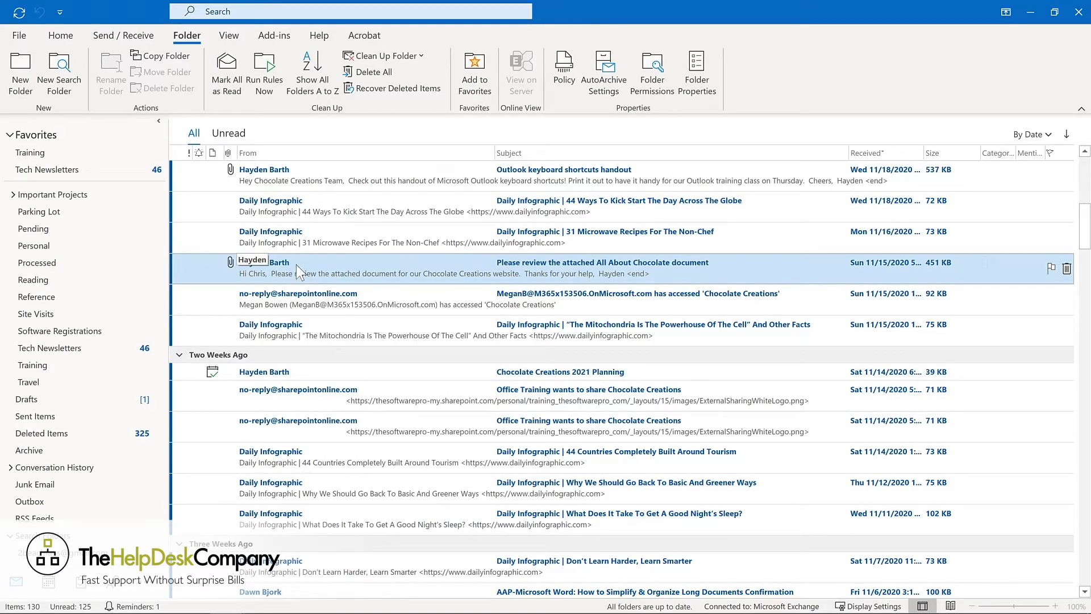
drag(295, 264, 79, 567)
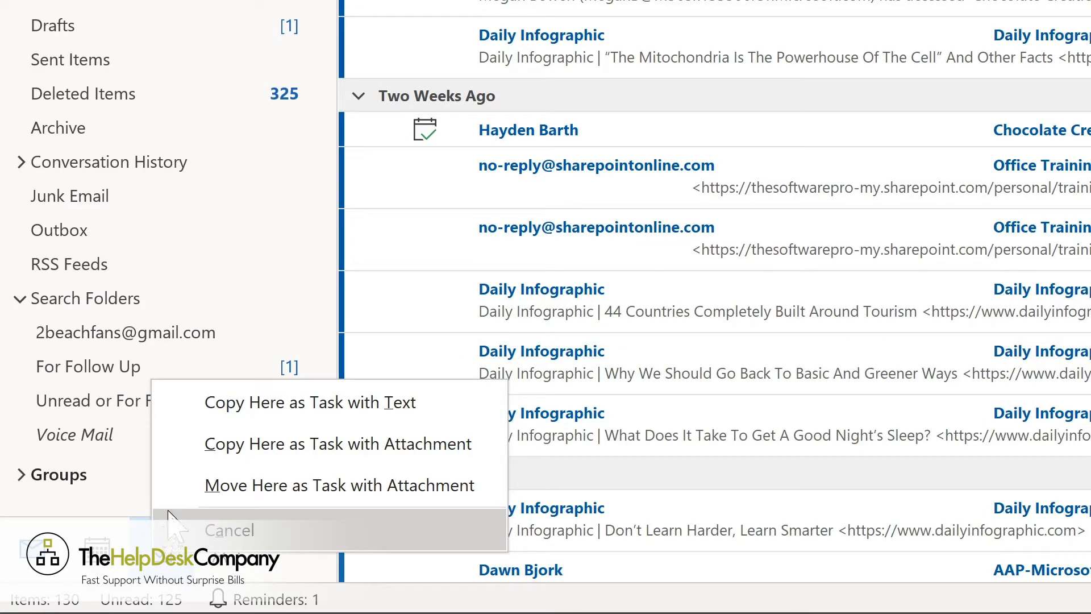
click(206, 445)
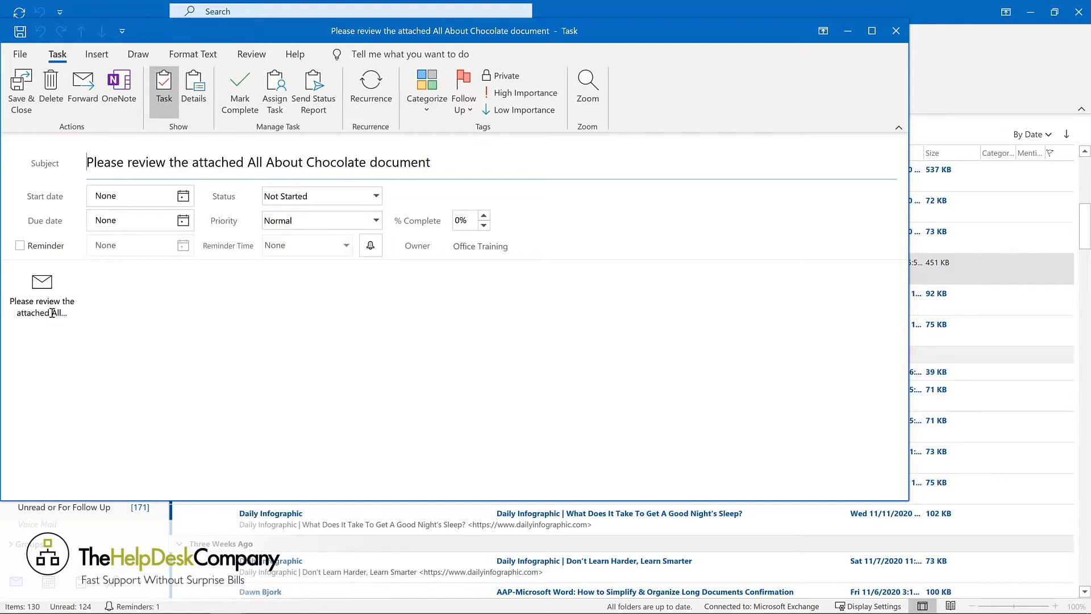
Set the task's start and due dates to Thu 12/3/2020 and turn on its reminder.
click(183, 196)
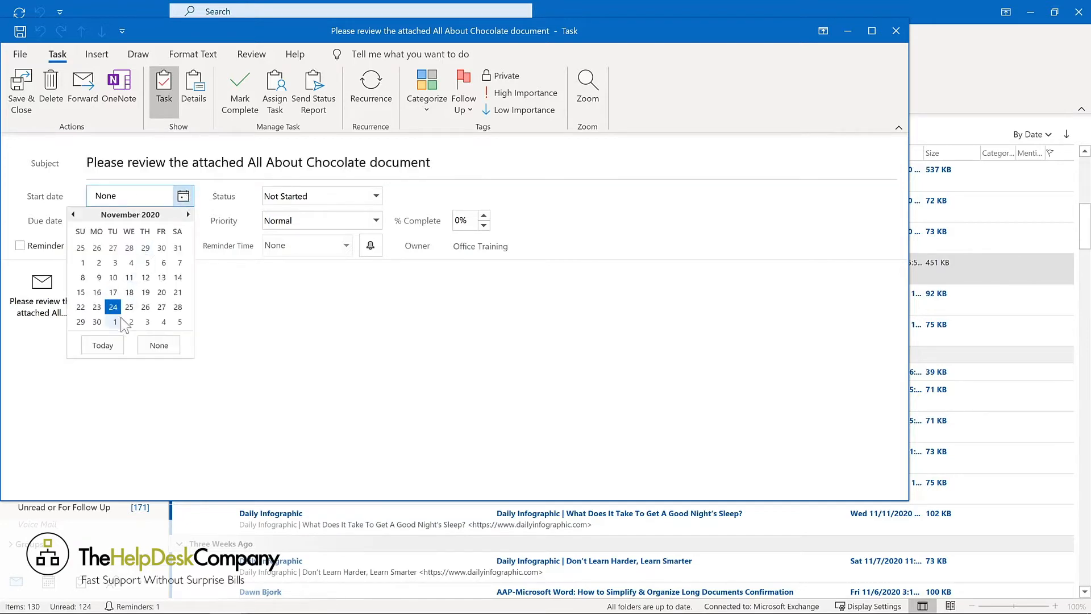
click(147, 322)
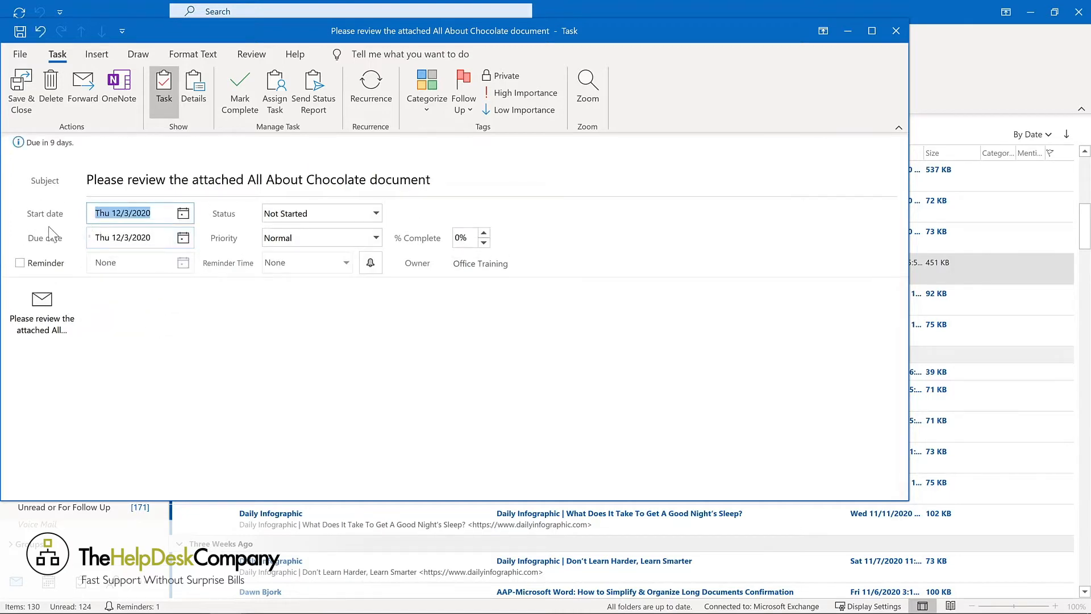
click(20, 262)
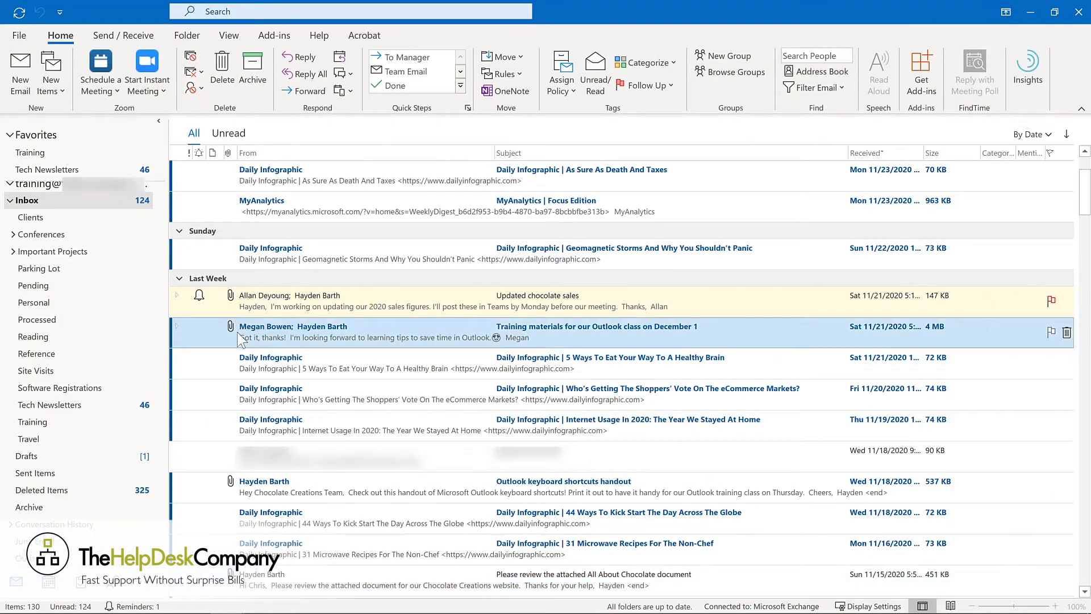
Send a meeting request from the Outlook class training materials message, titled "Review materials for Outlook training", location Virtual, Mon 11/30/2020, 11:00 AM to 12:00 PM.
drag(238, 338, 153, 518)
drag(84, 529, 48, 585)
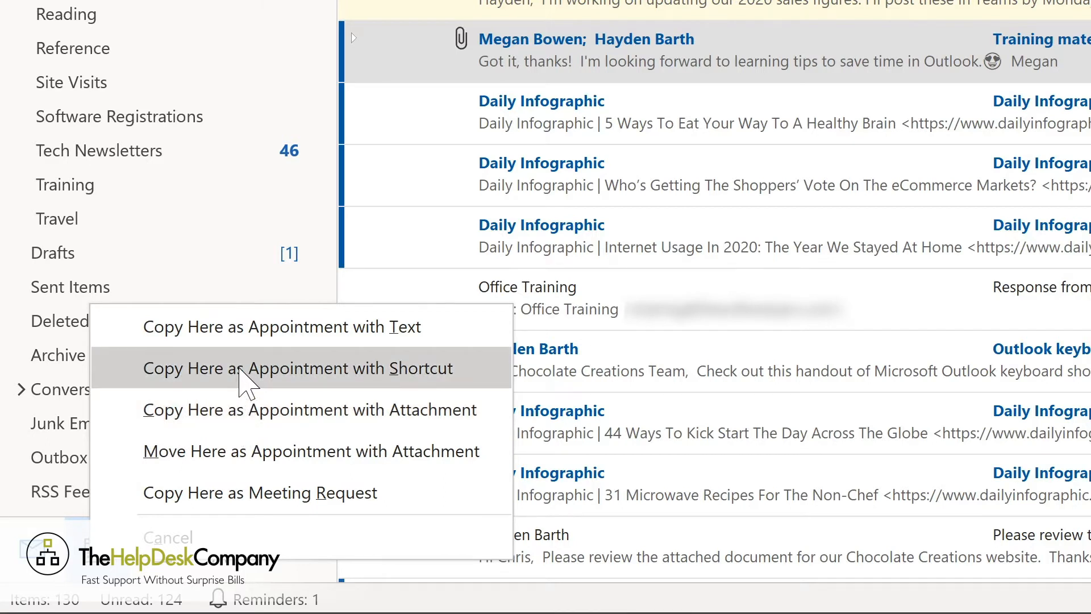
click(241, 368)
click(275, 272)
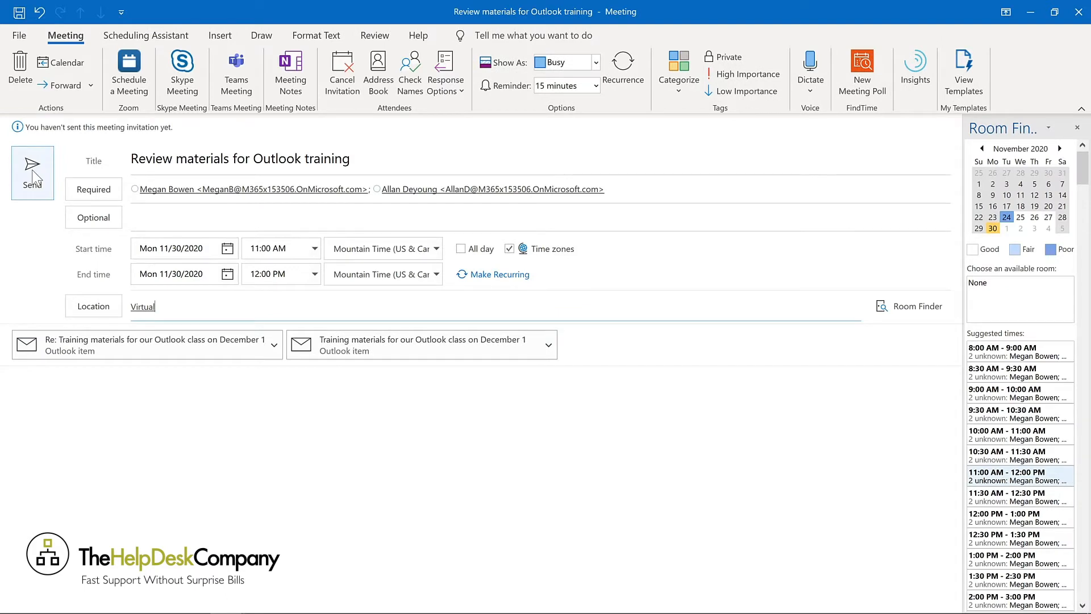
click(32, 178)
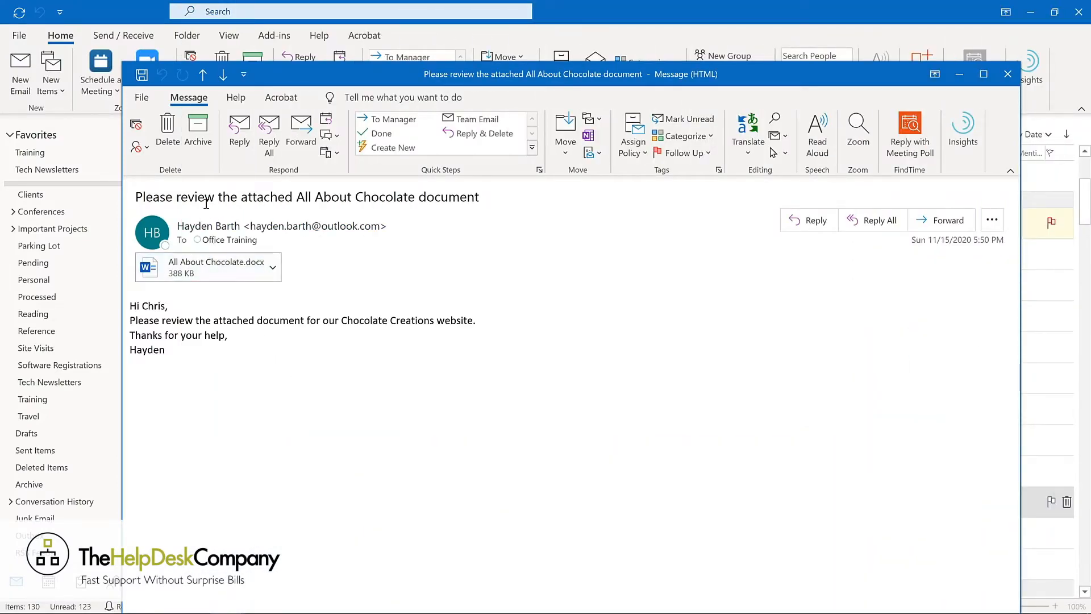
Review the program options from the open "Please review the attached All About Chocolate document" message window.
click(142, 98)
click(172, 588)
click(333, 286)
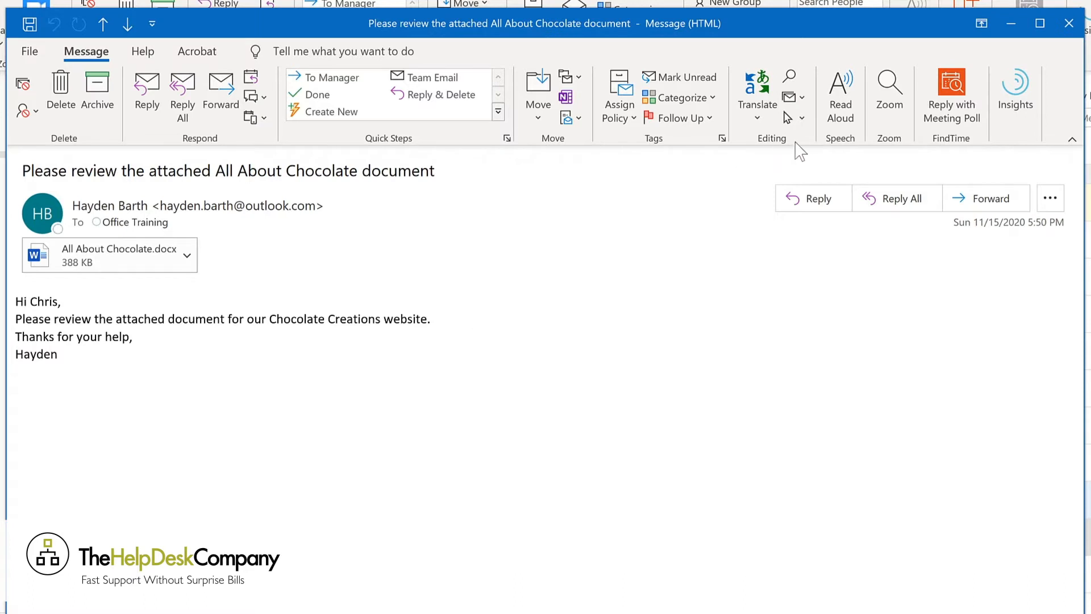
Have the open message read aloud, pausing it, resuming from the word "document" and pausing again.
click(840, 97)
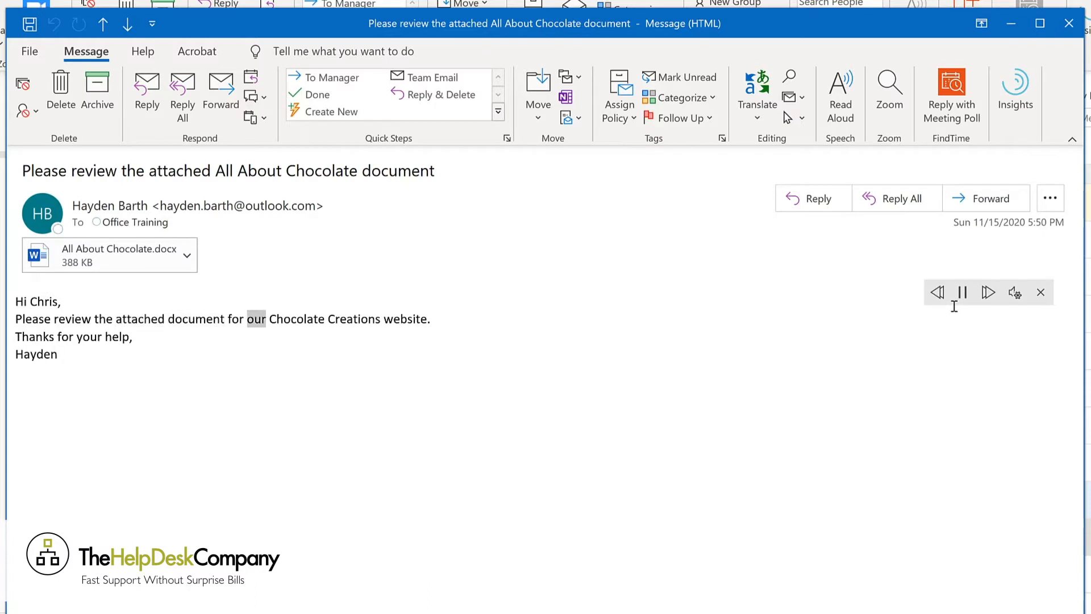
click(963, 293)
click(191, 319)
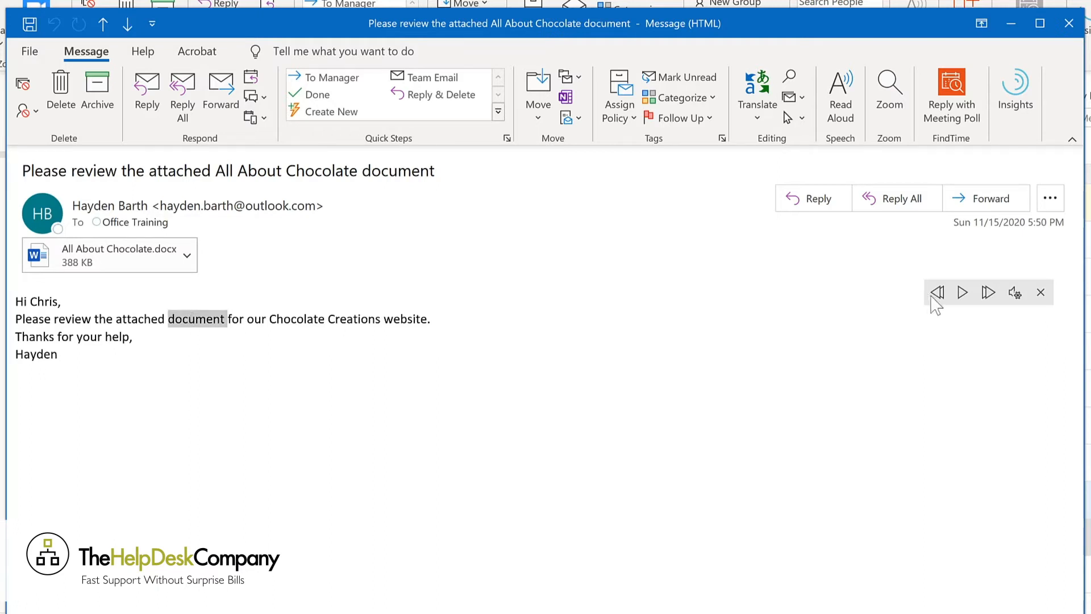
click(962, 292)
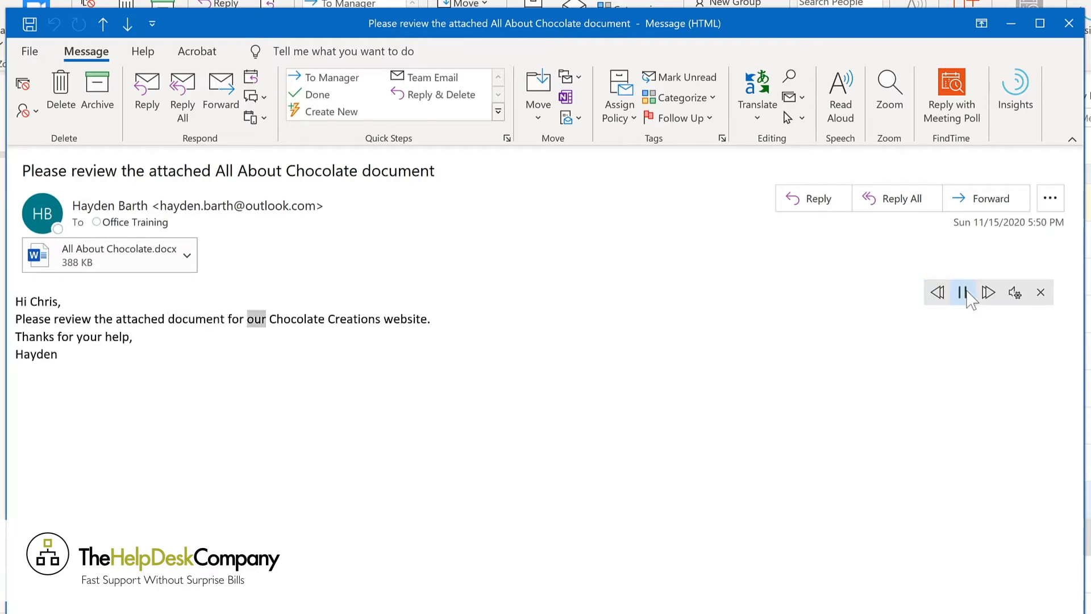
click(964, 292)
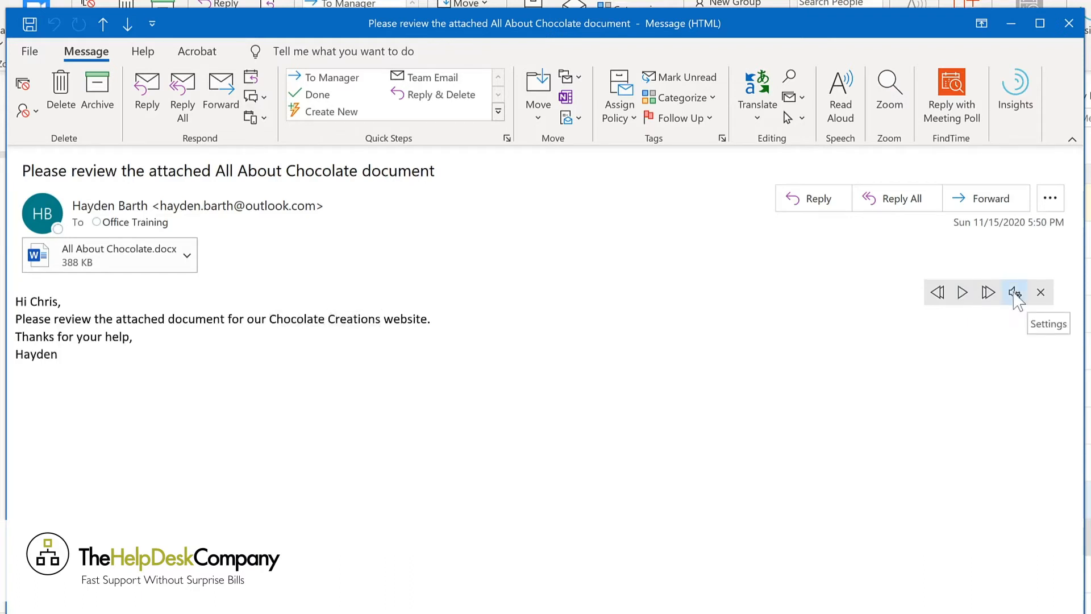
Increase the Read Aloud reading speed slightly, choose the Microsoft Mark voice and resume reading the message.
click(1014, 293)
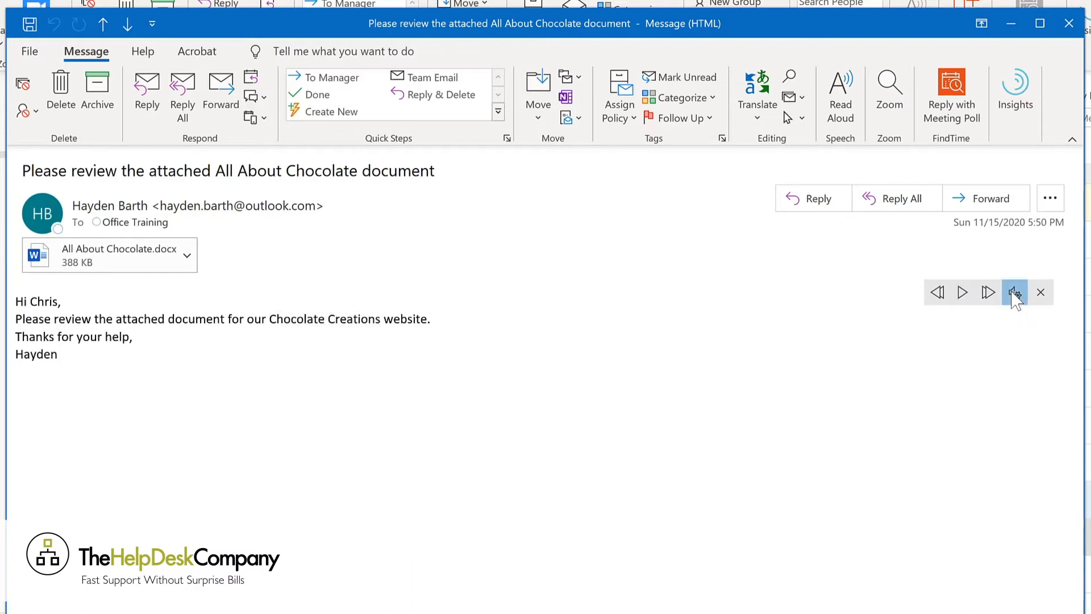
drag(992, 350, 1001, 351)
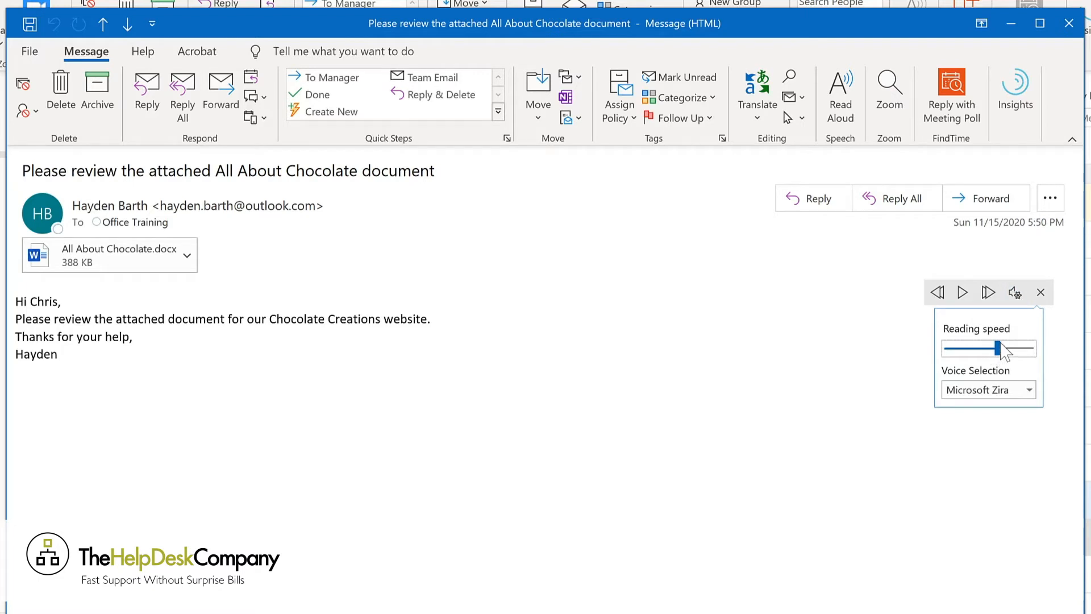
click(1029, 390)
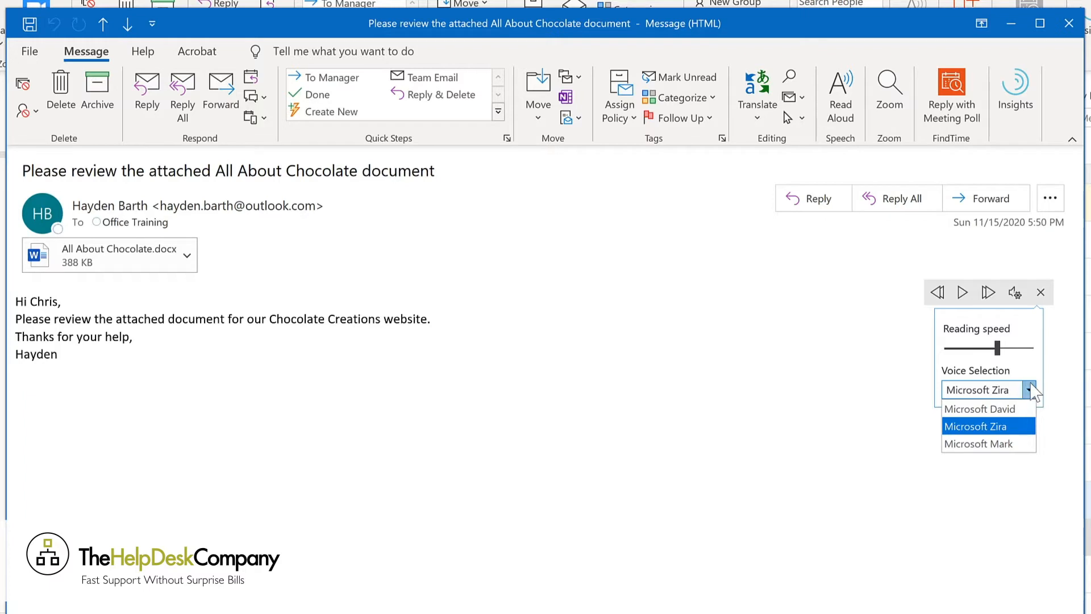
click(1016, 445)
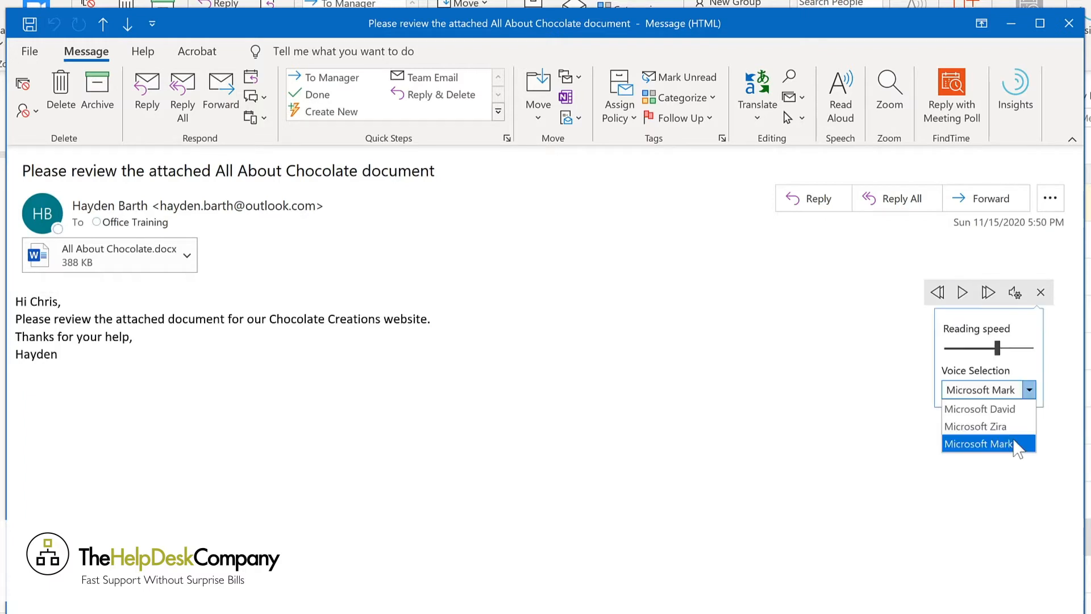
click(1017, 446)
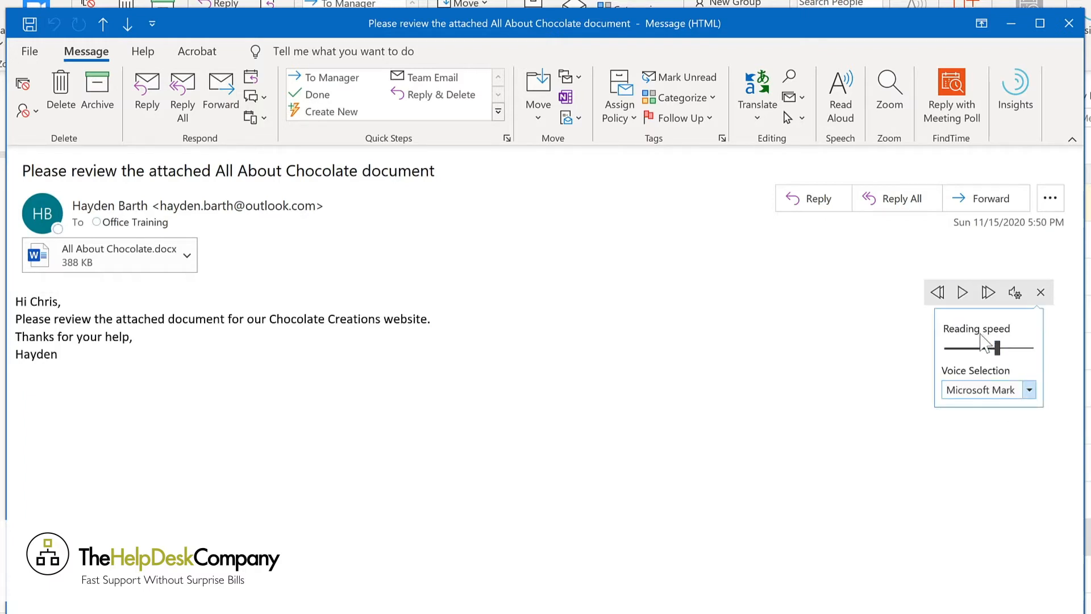
click(964, 294)
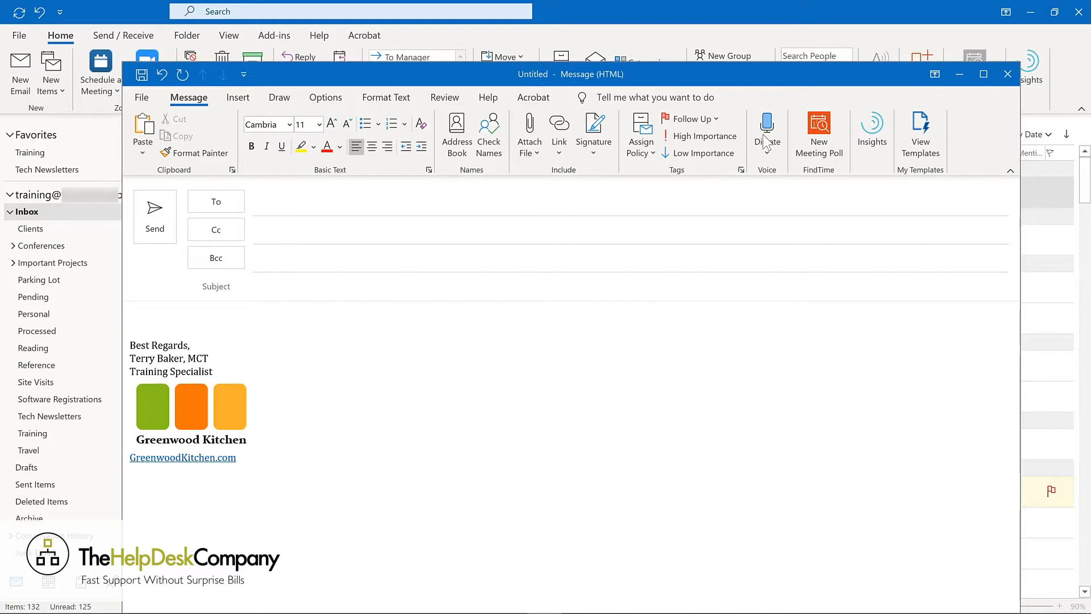
Dictate the subject "This is my subject line" and the body text "the dictation feature is a handy way to create and respond to".
click(767, 143)
click(289, 279)
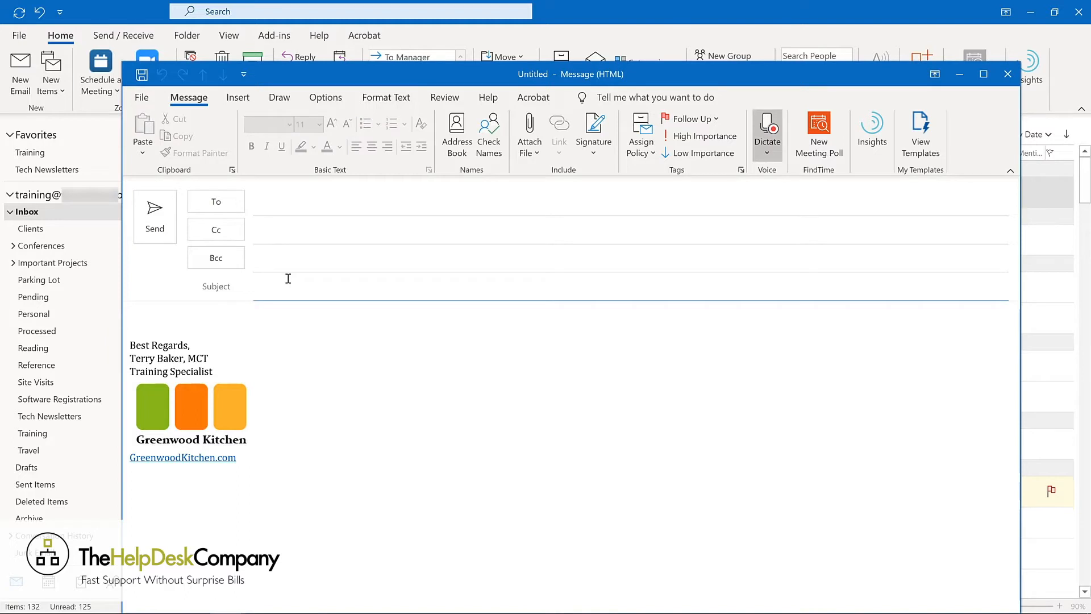
click(222, 321)
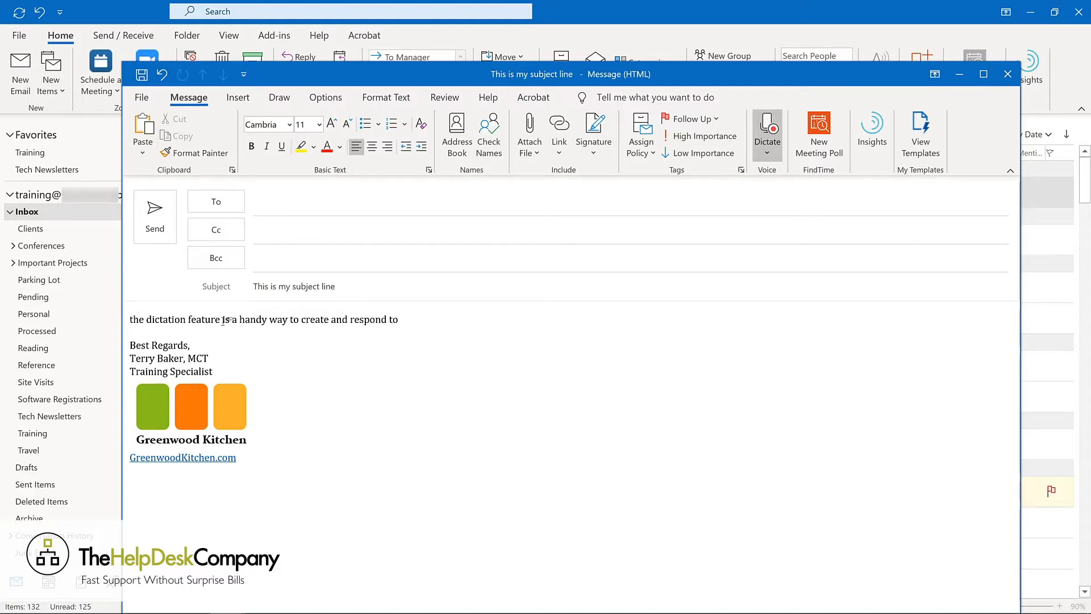
click(767, 137)
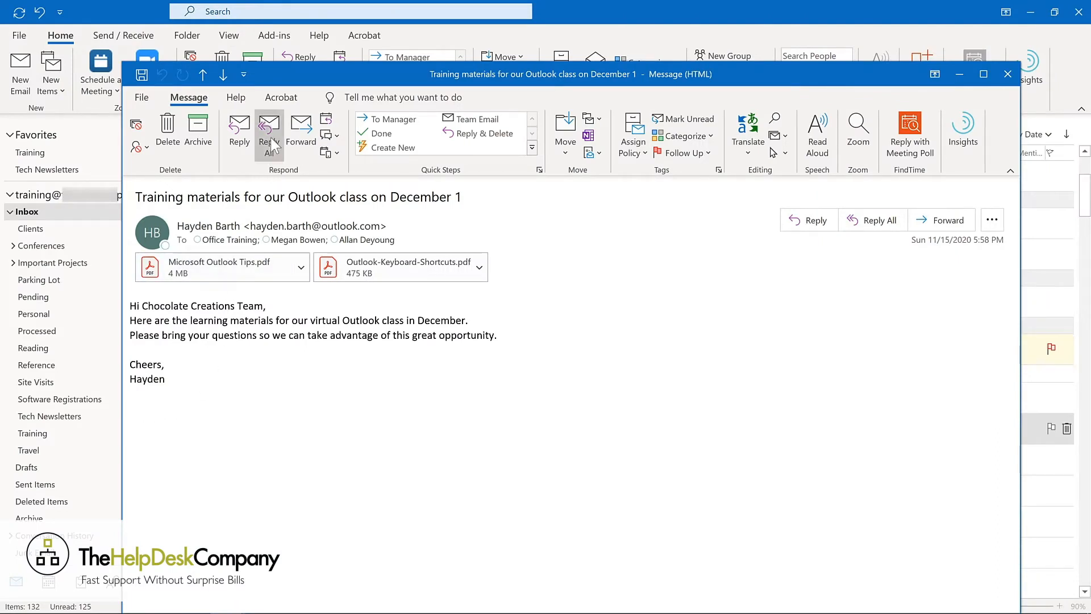
Reply to everyone with "Thanks so much! I'm looking forward to working together to learn how to be more productive with Outlook.".
click(270, 137)
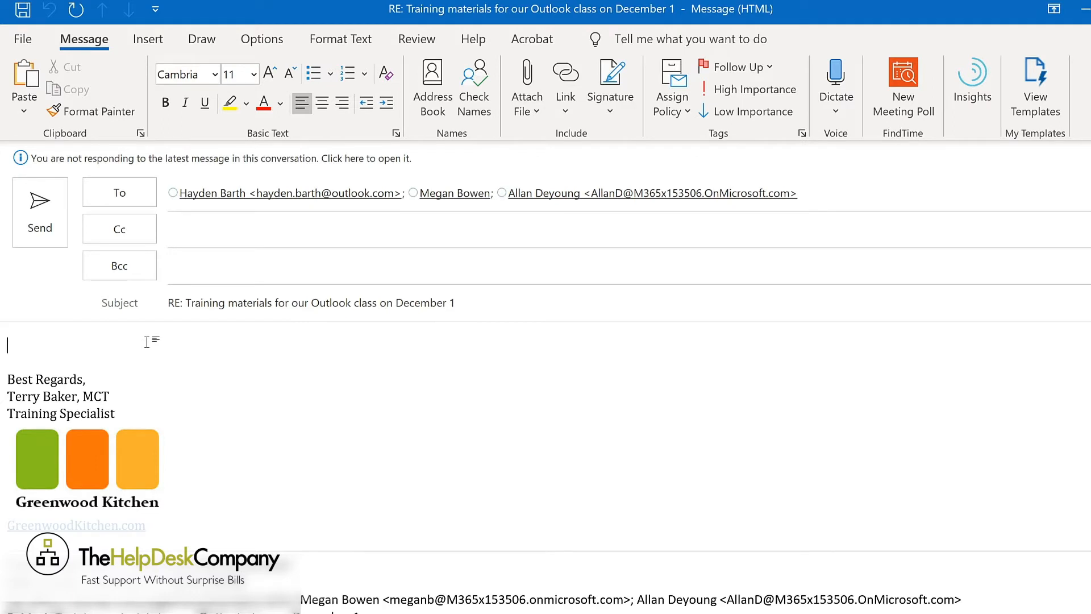
text(Thanks so much! I'm looking forward to working together to learn how to be more productive with Outlook.)
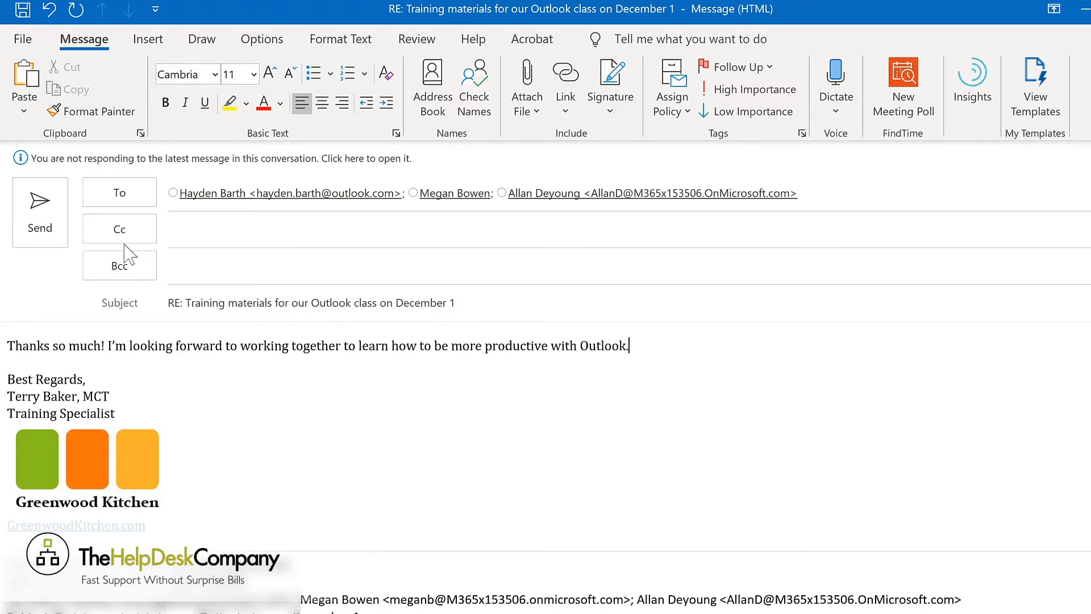
Delay delivery of the reply so it is not delivered before 11/30/2020 at 7:00 AM.
click(267, 41)
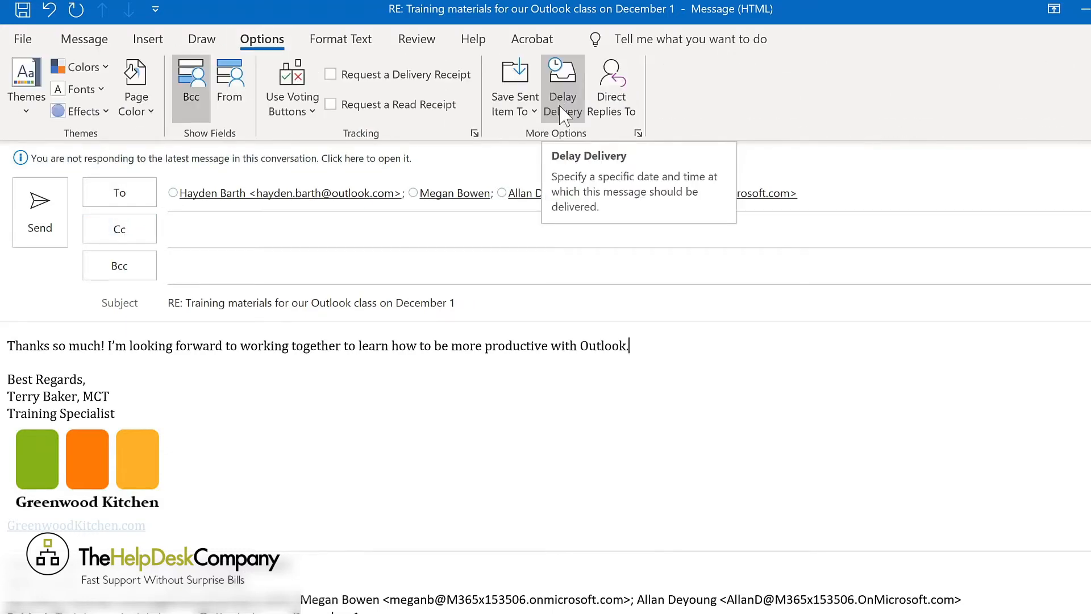
click(562, 114)
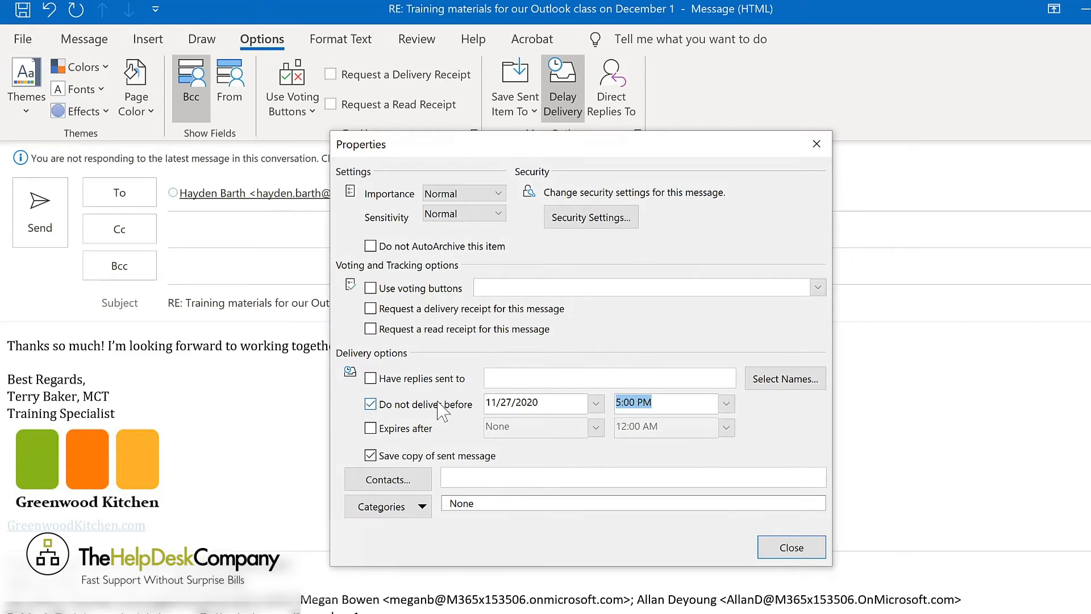
click(597, 404)
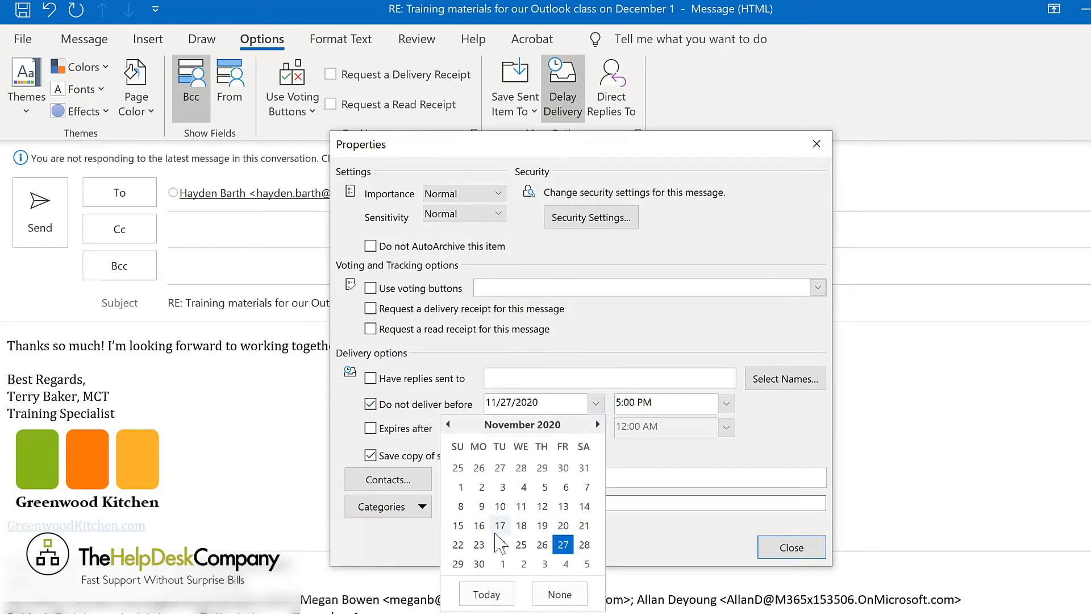
click(479, 564)
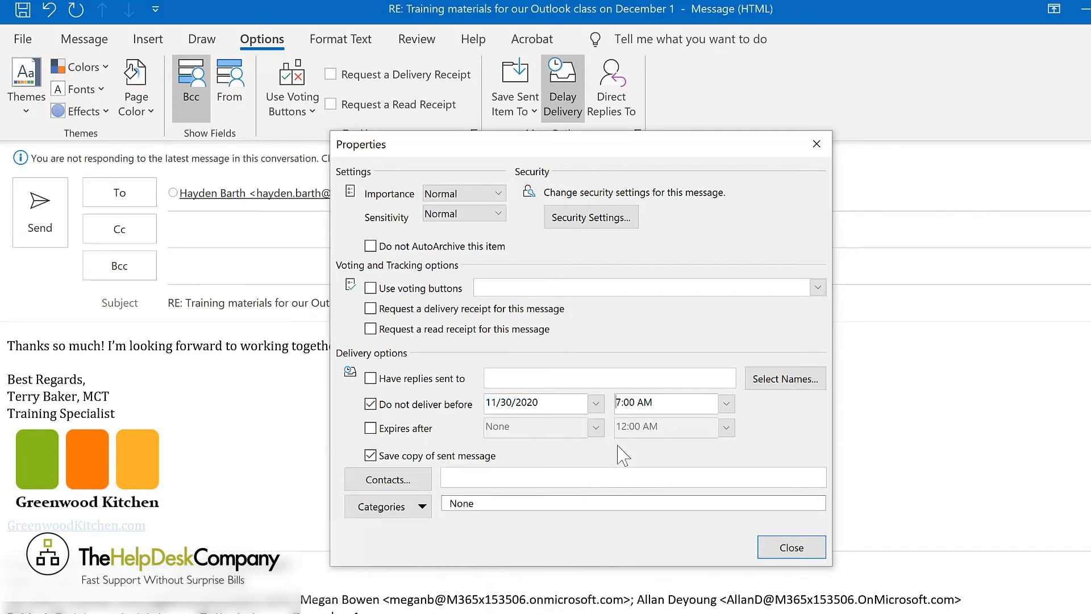
click(791, 549)
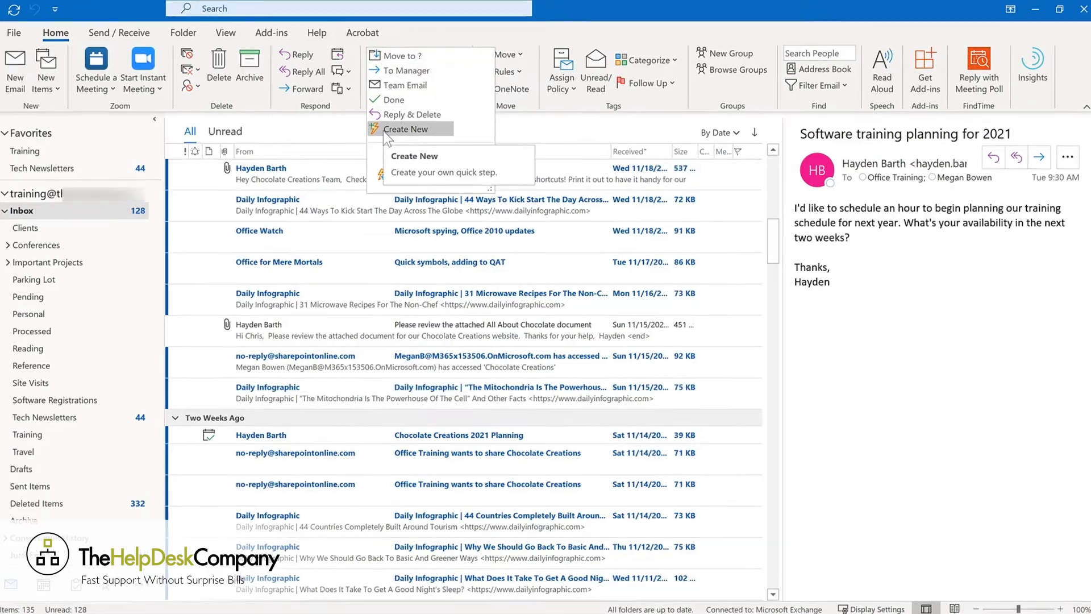
Create a quick step named Tech Newsletters with an action that moves messages to the Tech Newsletters folder.
click(384, 132)
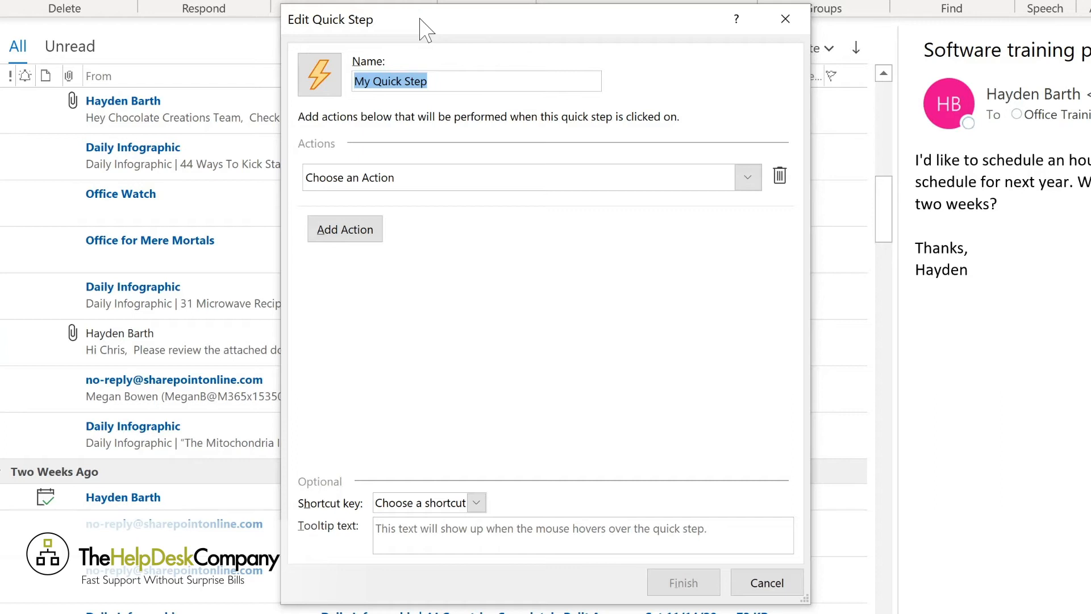
text(Tech Newsletters)
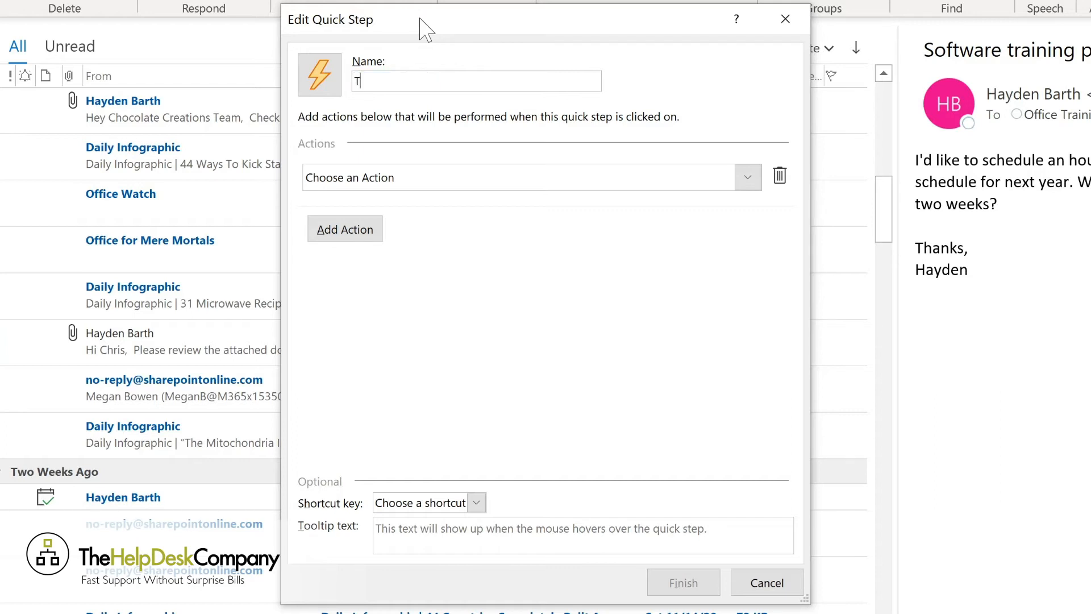
click(748, 180)
click(748, 182)
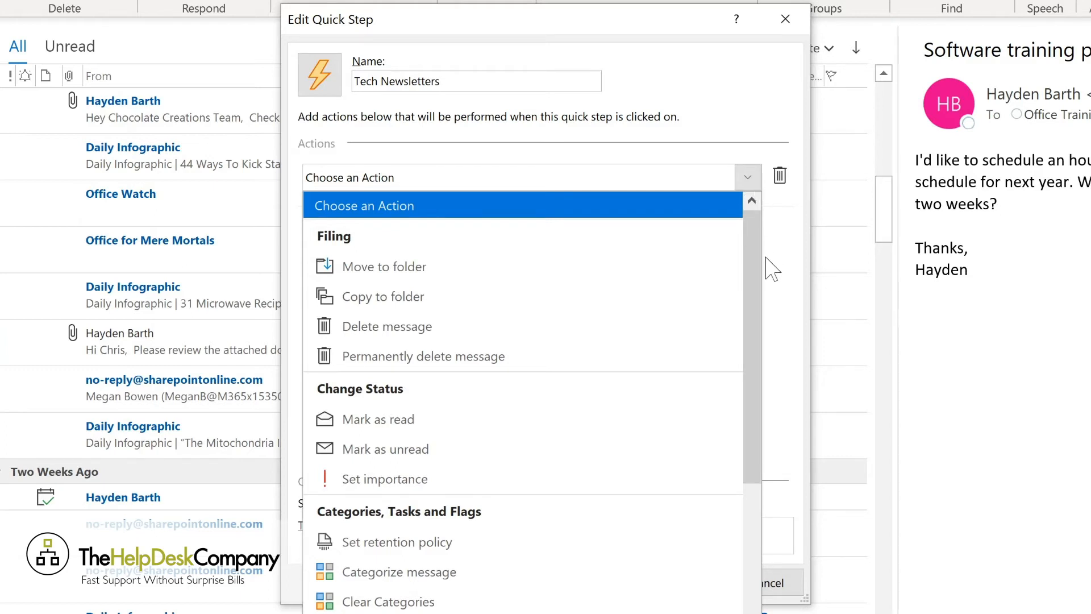
drag(761, 280, 756, 447)
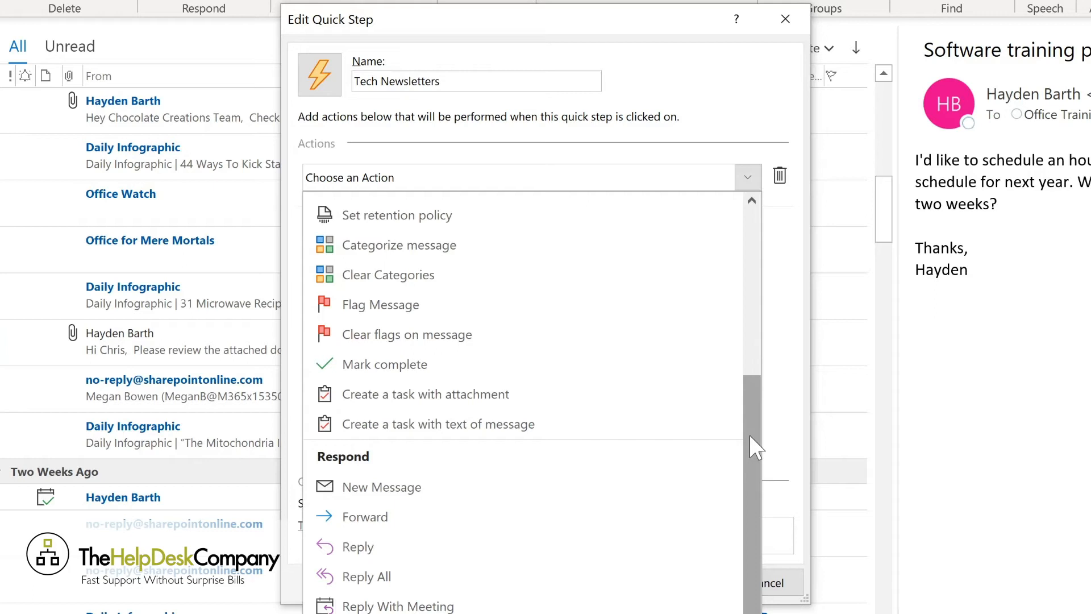
drag(750, 436, 740, 535)
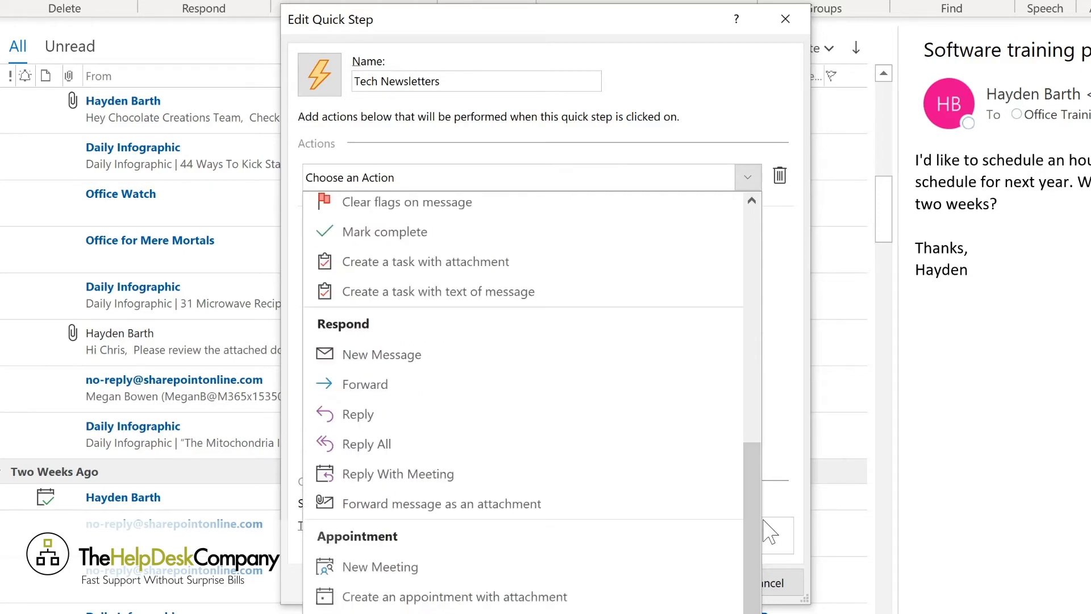
drag(759, 518, 762, 267)
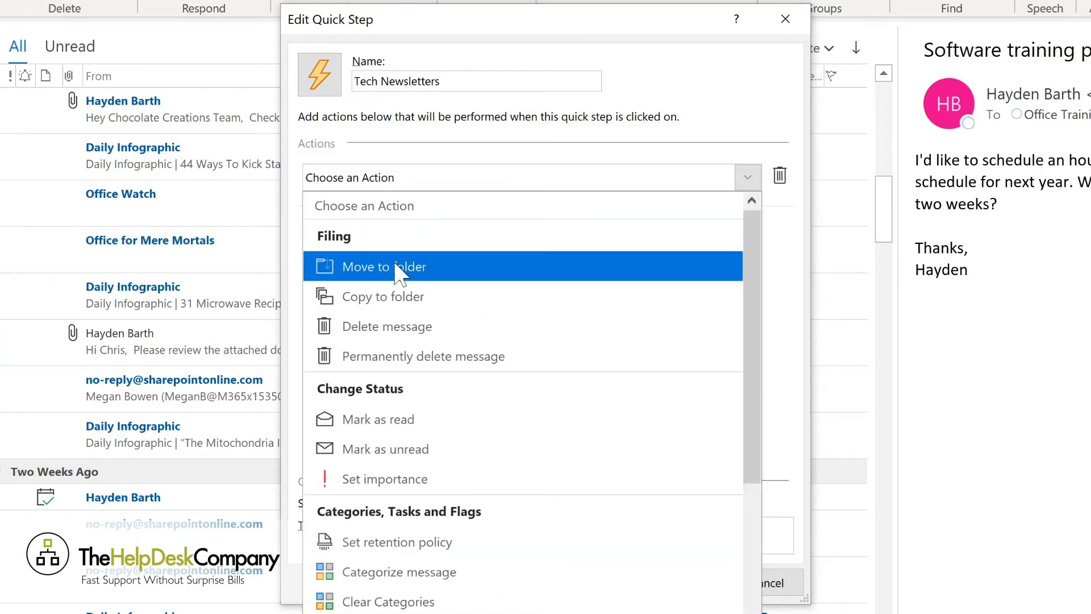
click(407, 271)
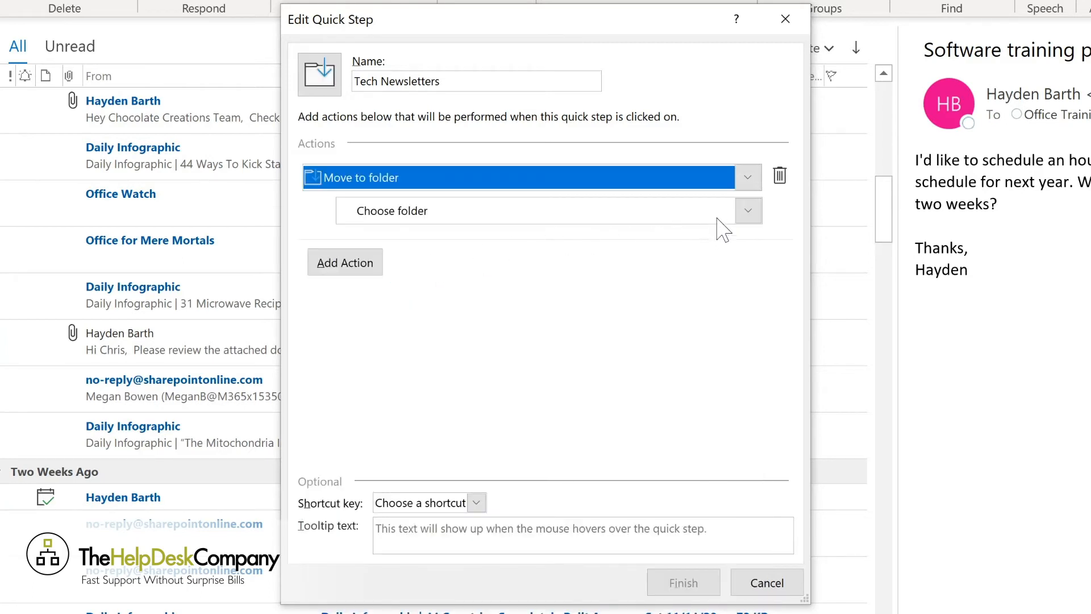
click(749, 212)
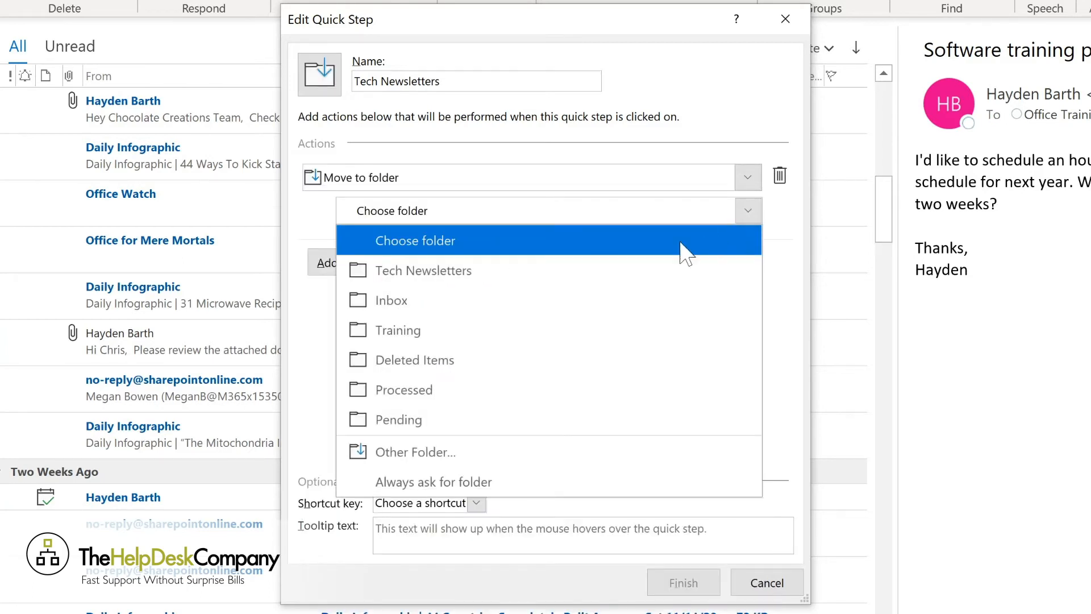
click(490, 271)
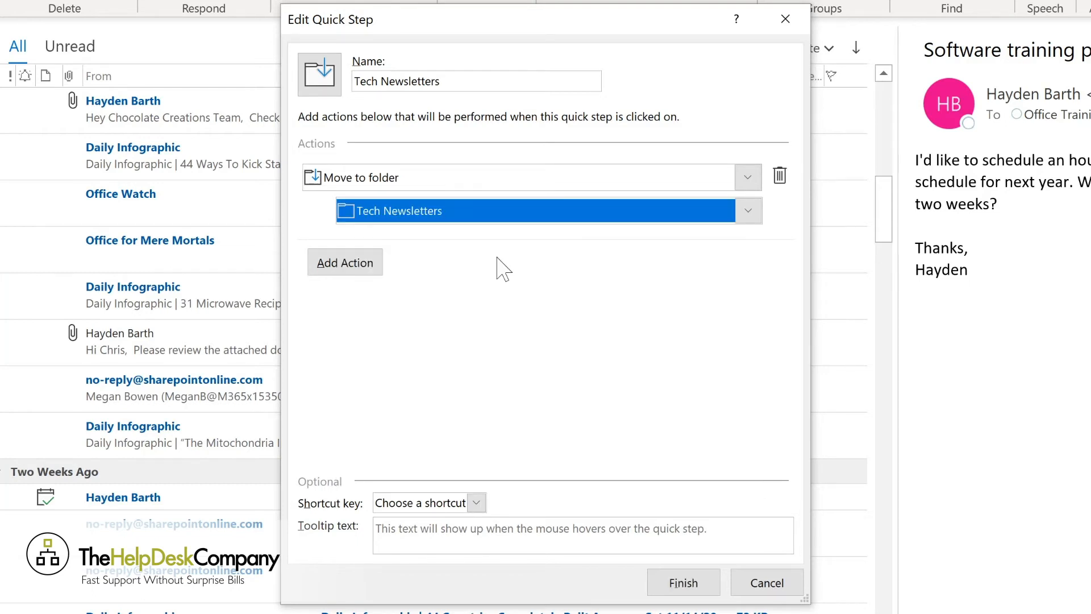
Add a second action to the quick step that marks the message as read.
click(343, 267)
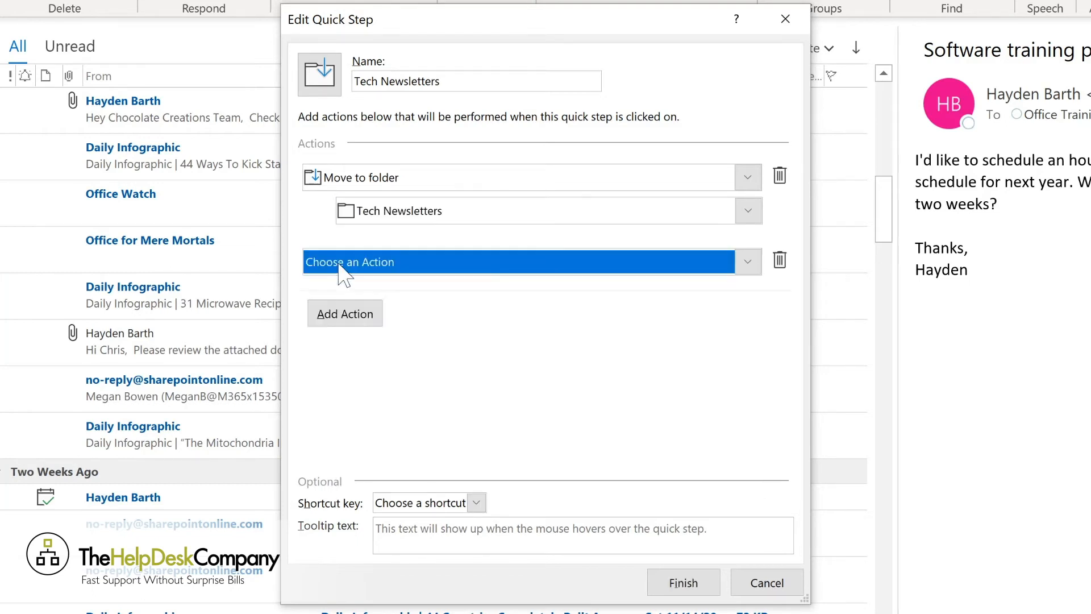
click(379, 263)
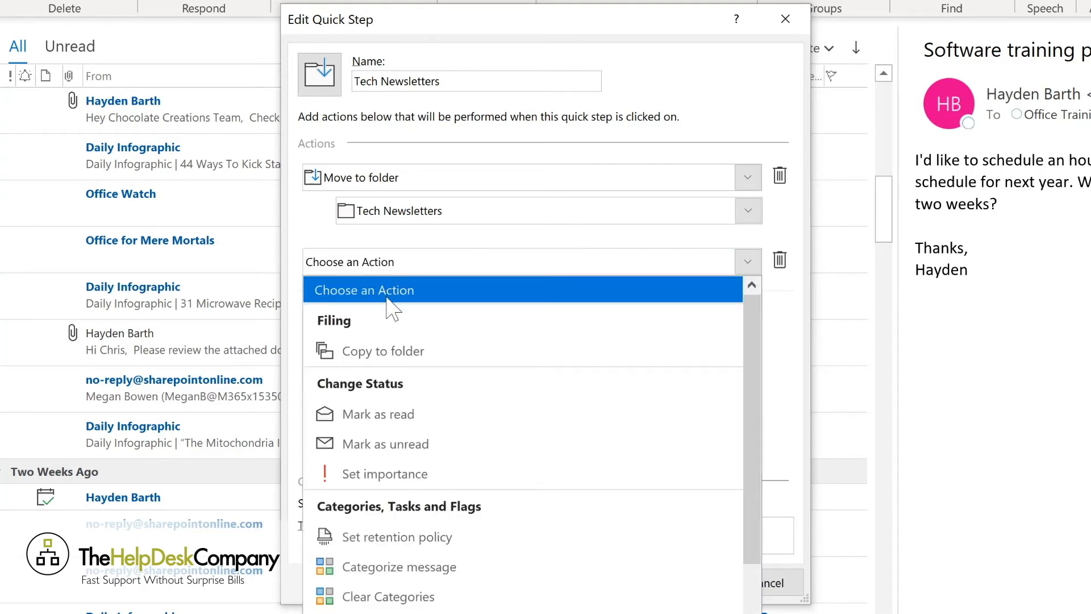
click(377, 414)
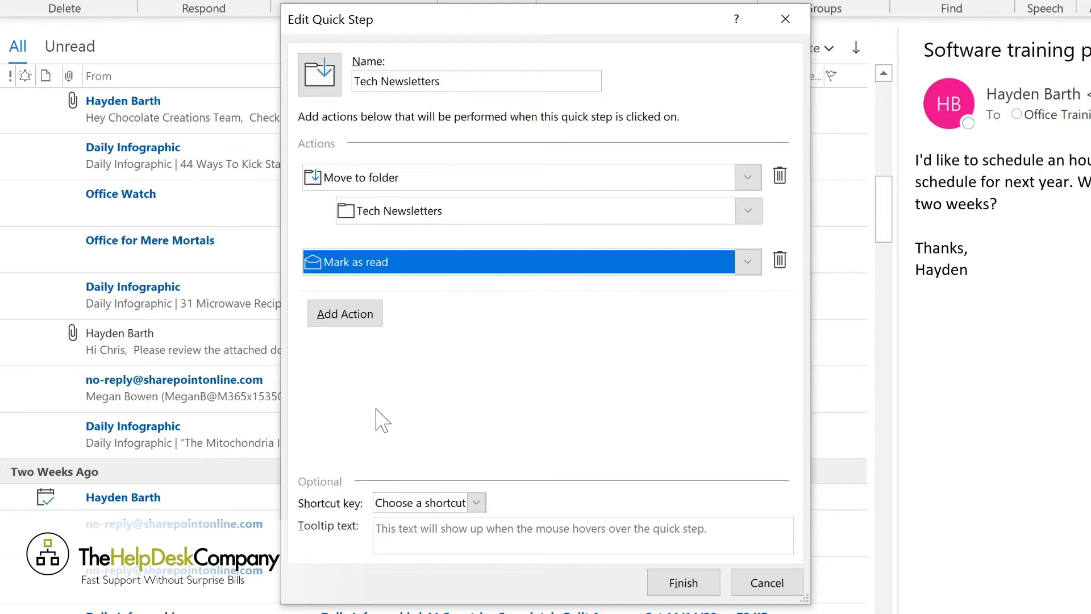
Assign the shortcut CTRL+SHIFT+1 and the tooltip "Move to Tech Newsletter folder" to the quick step, and save it.
click(475, 503)
click(475, 504)
click(409, 536)
click(511, 529)
text(Move to Tech Newsletter folder)
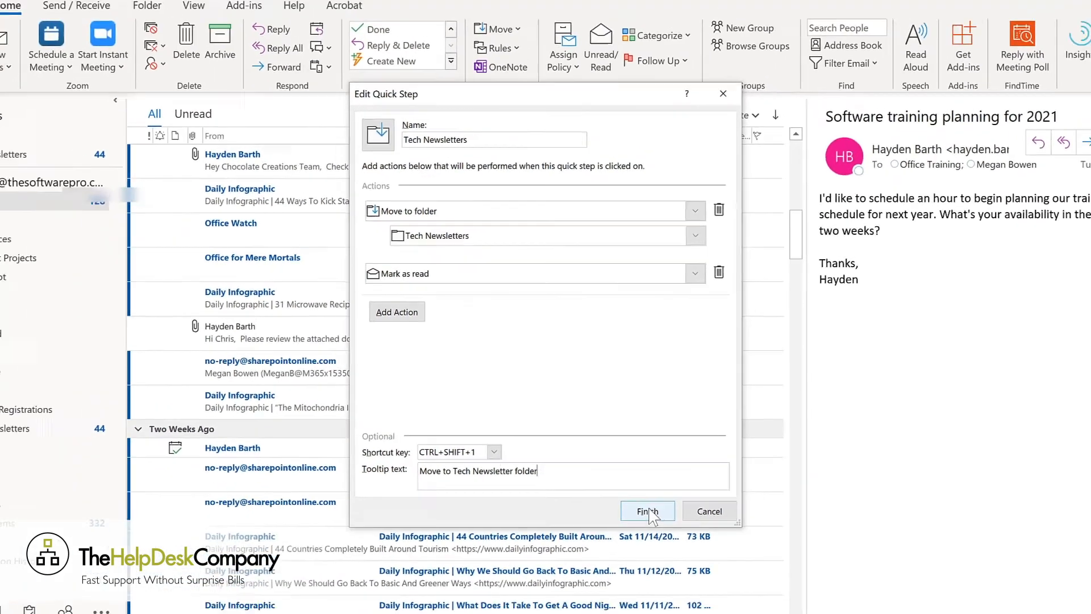
click(648, 511)
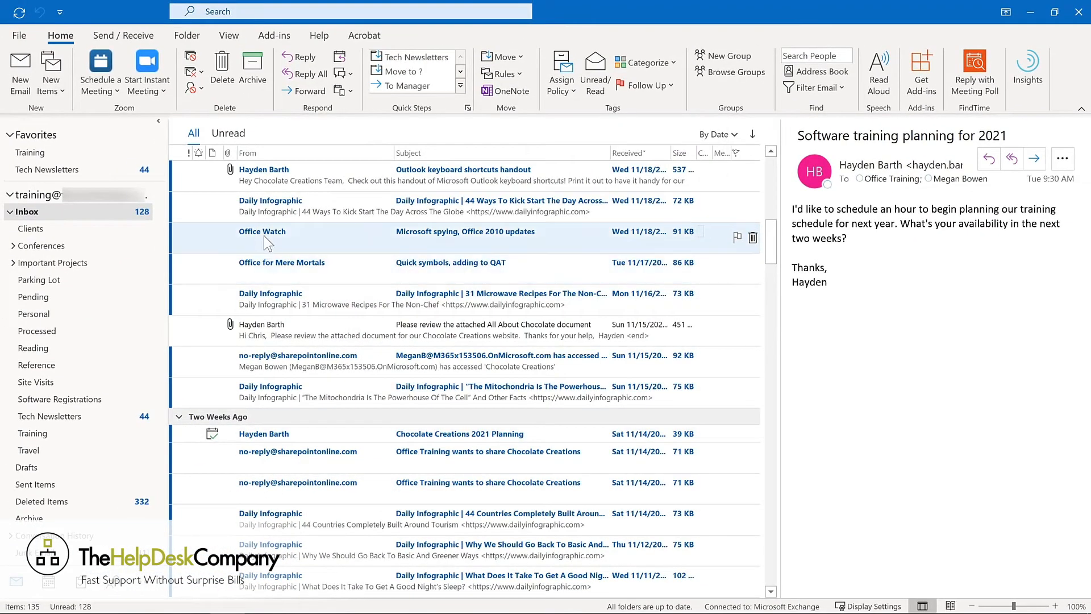
Run the Tech Newsletters quick step on the Office Watch message and on the Office for Mere Mortals message "Quick symbols, adding to QAT".
click(264, 237)
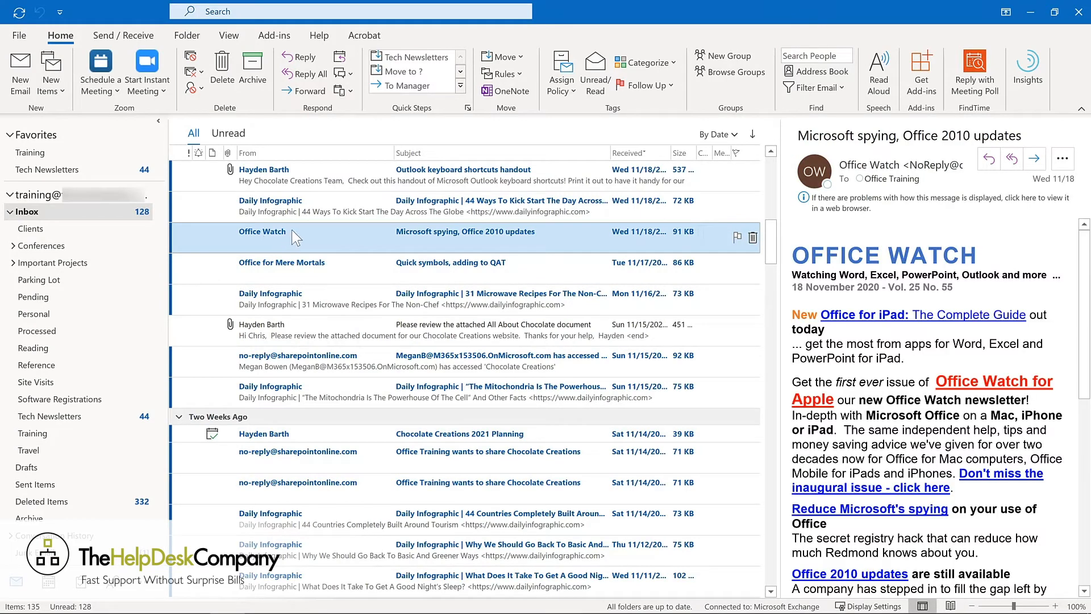
click(431, 56)
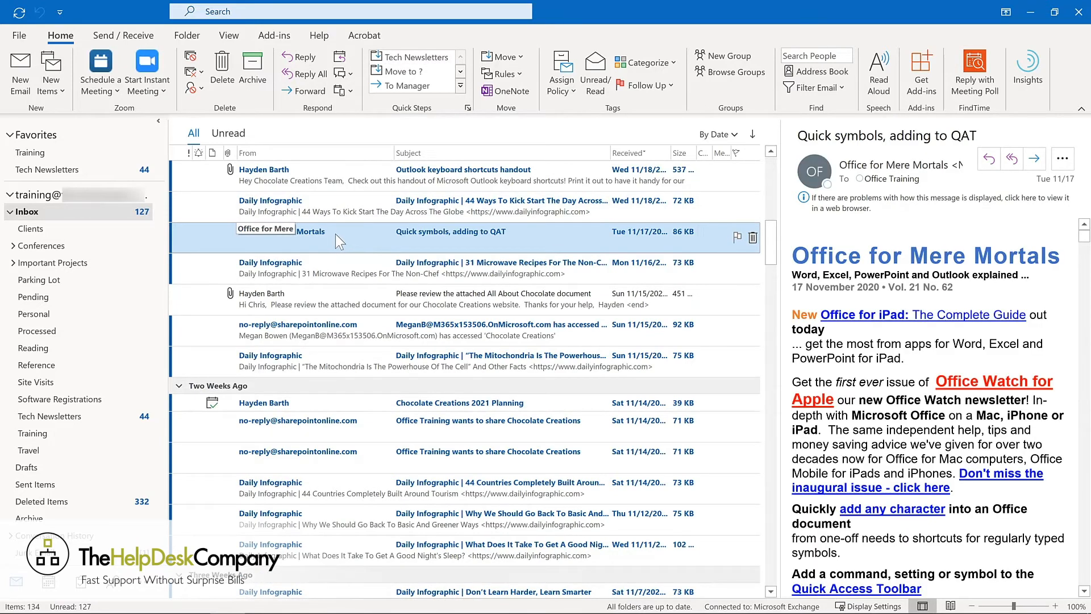
key(ctrl+shift+1)
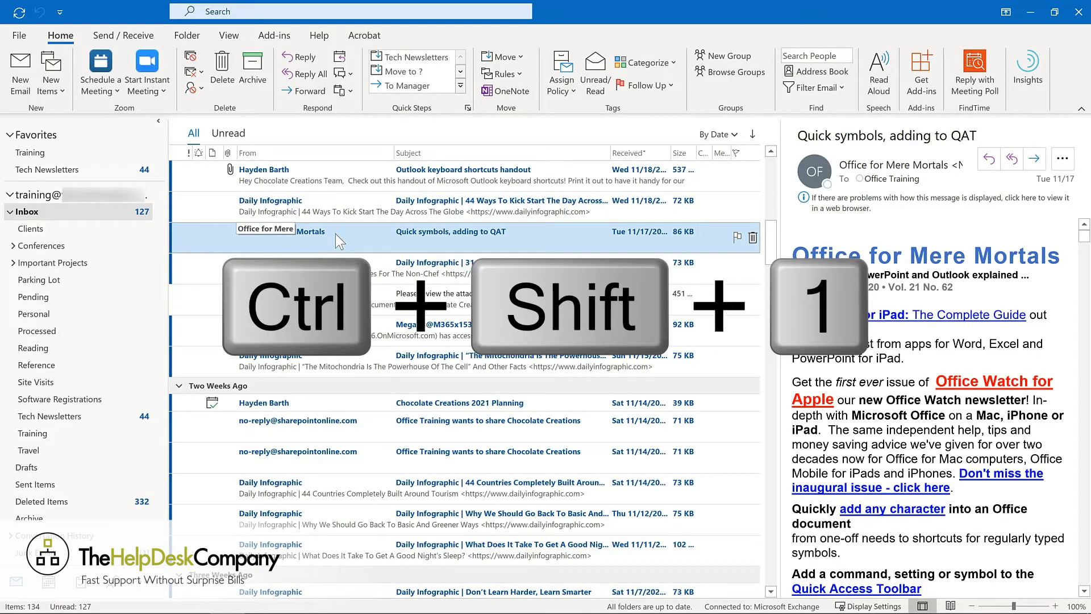
key(Delete)
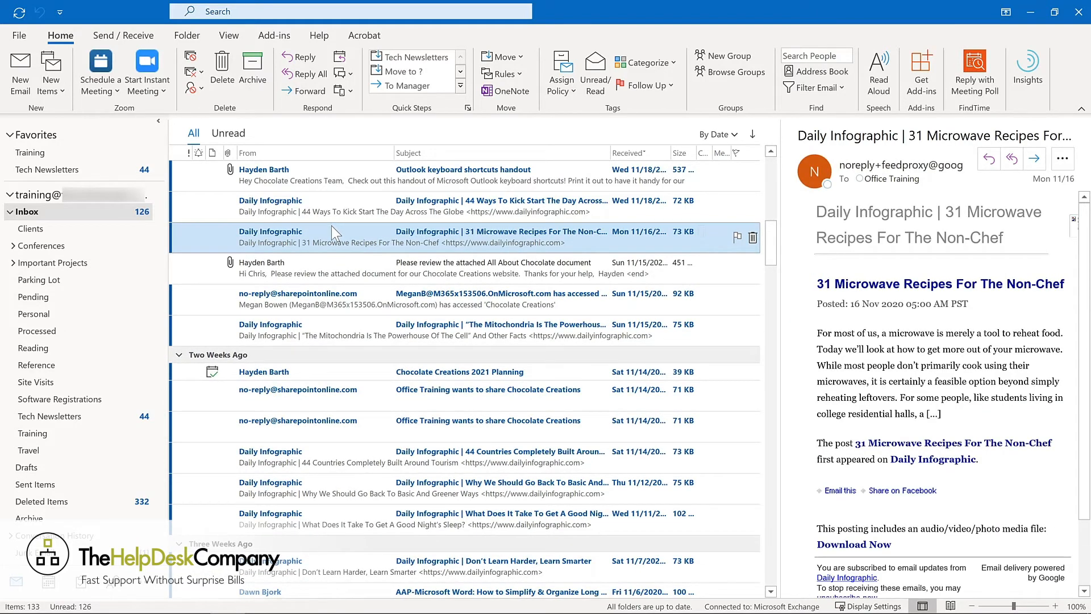
Check the Tech Newsletters folder for the moved messages and open the quick steps management options.
click(92, 419)
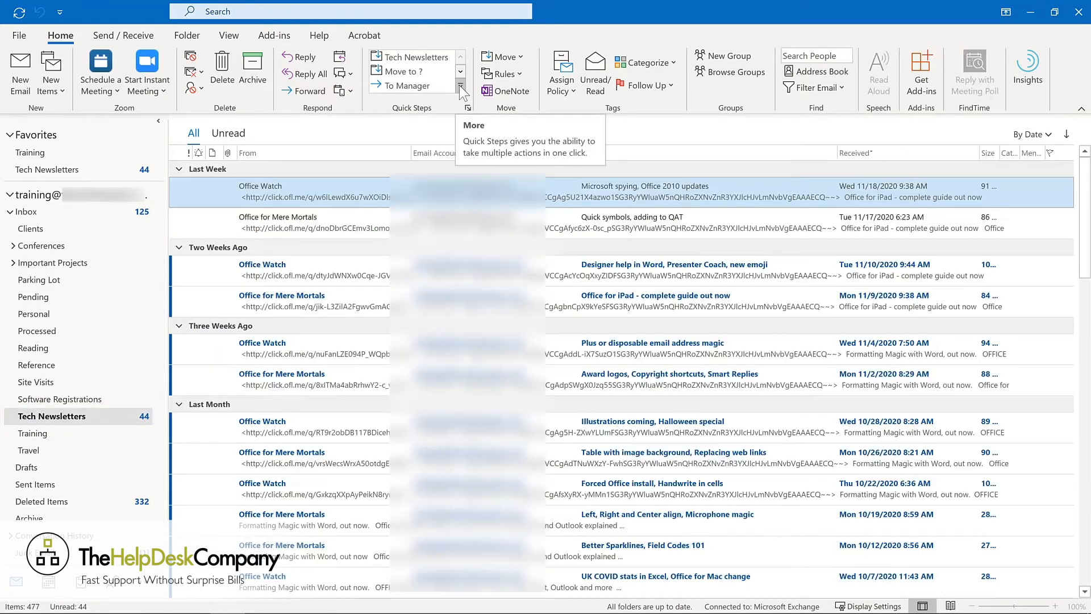
click(459, 86)
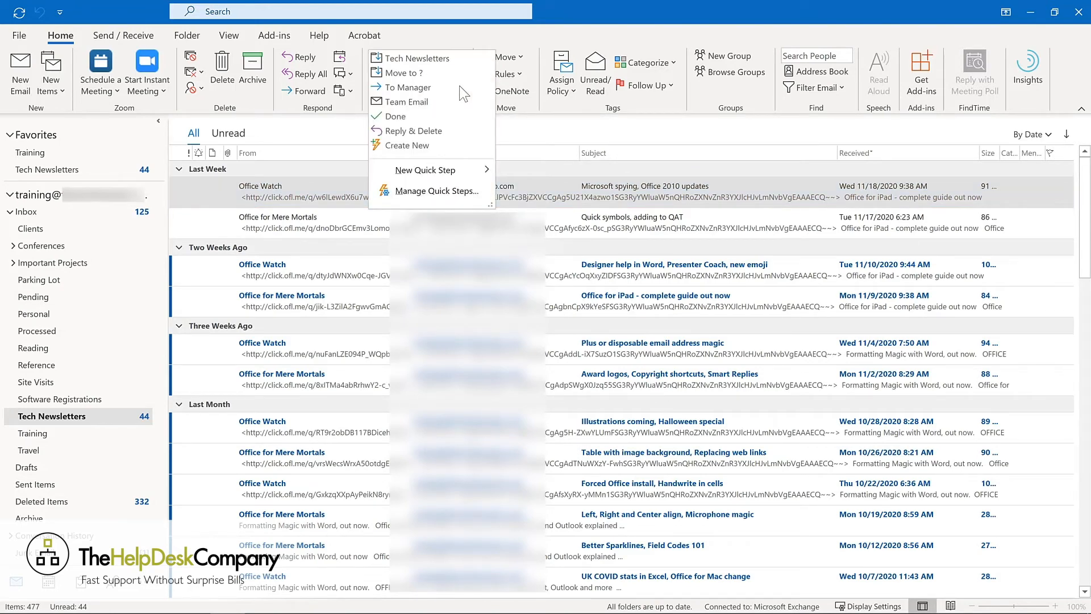
click(419, 191)
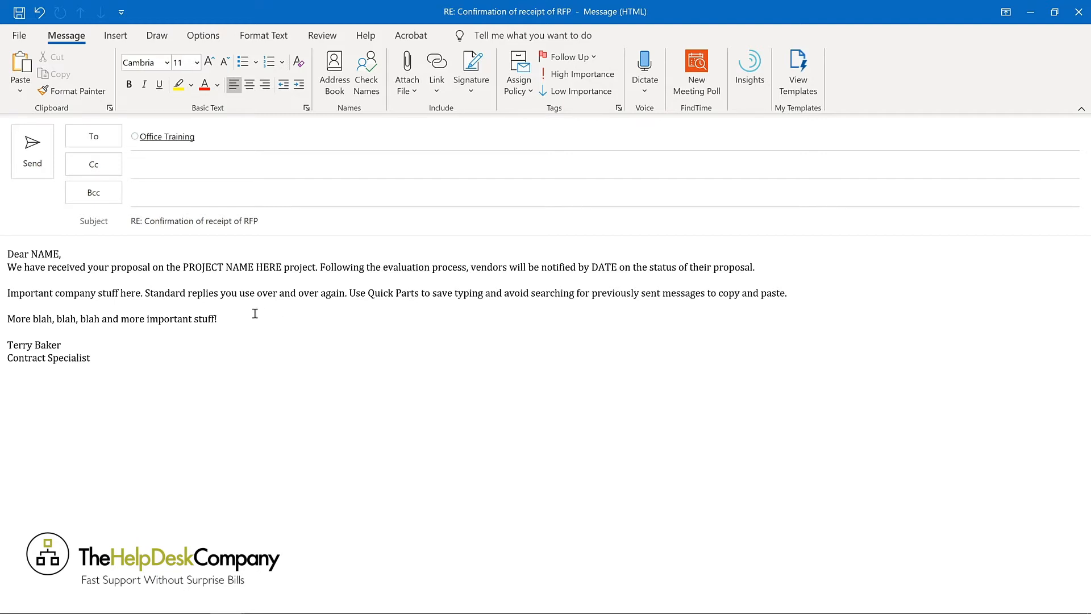
Start a new Quick Part from the entire body of the RFP receipt reply and name it "Proposal response".
key(ctrl+a)
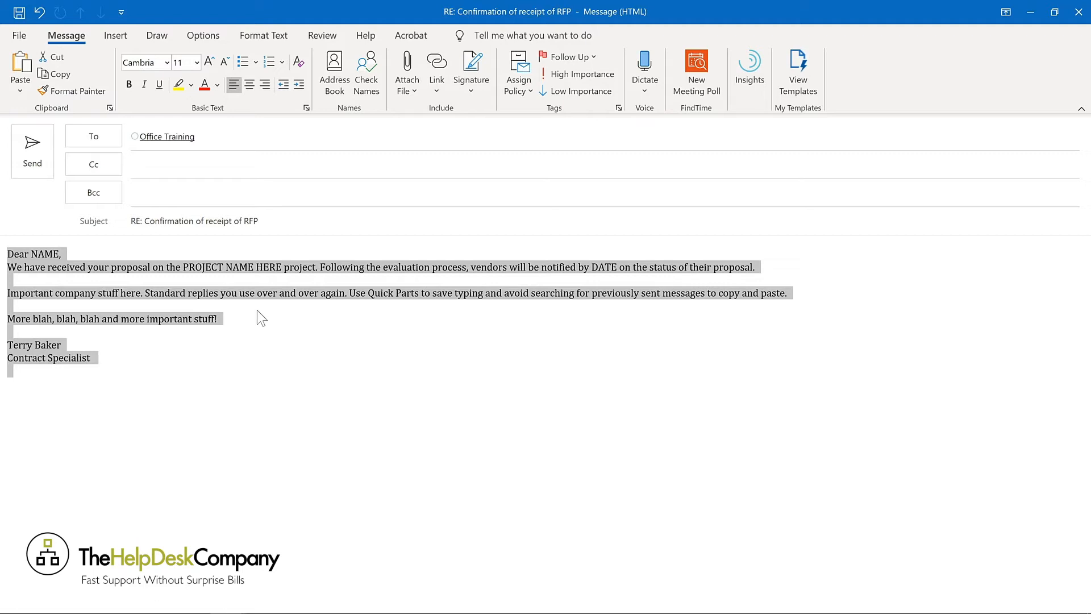
click(105, 35)
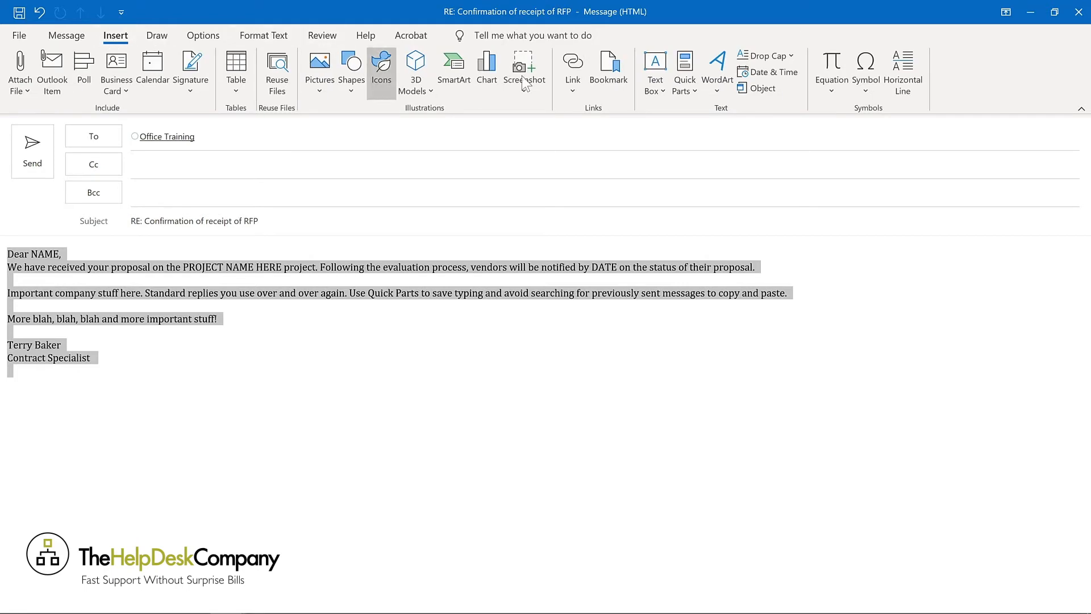
click(696, 93)
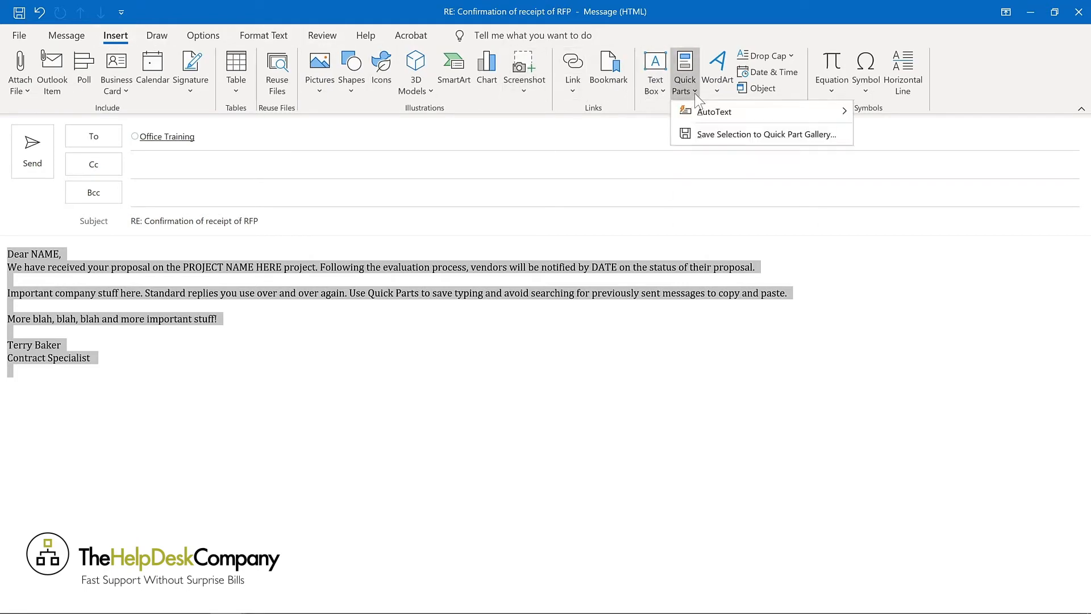
click(715, 135)
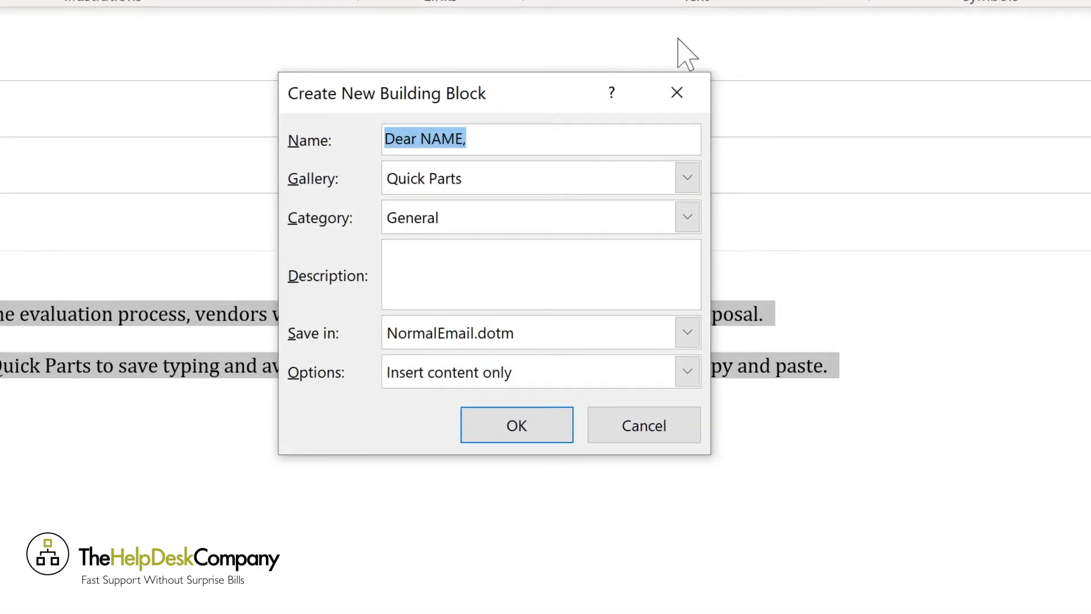
text(Proposal response)
Create a new category named Proposals for the building block.
click(688, 217)
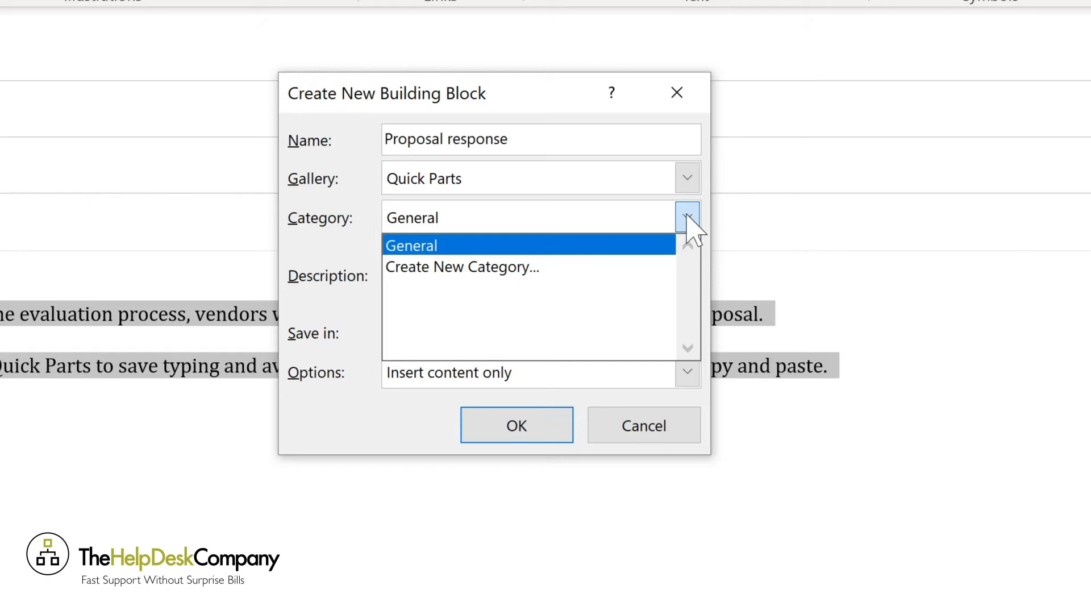
click(463, 267)
text(Pro)
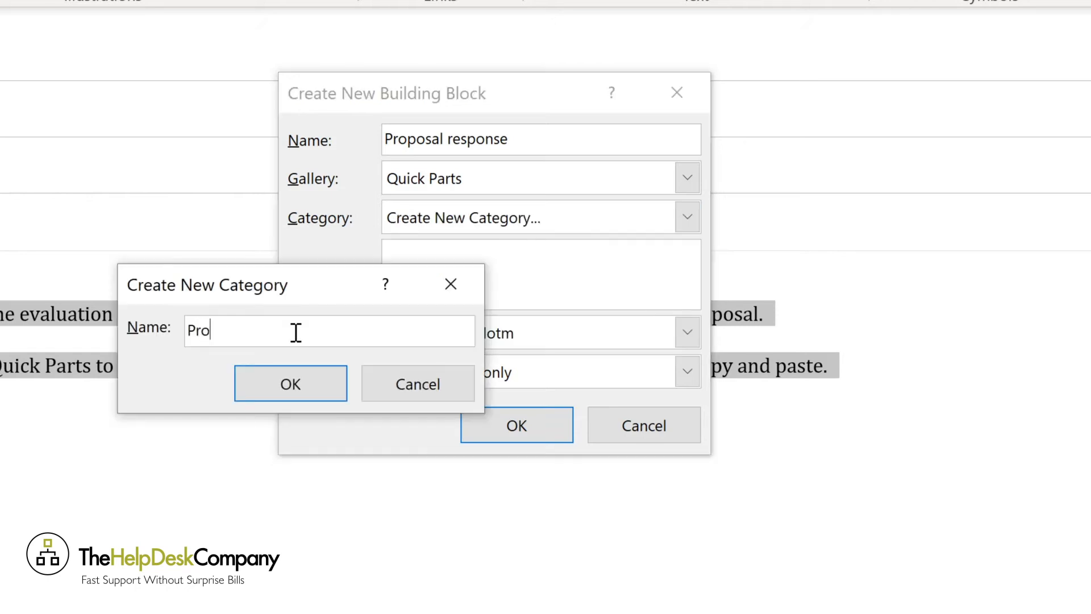
text(posals)
key(Return)
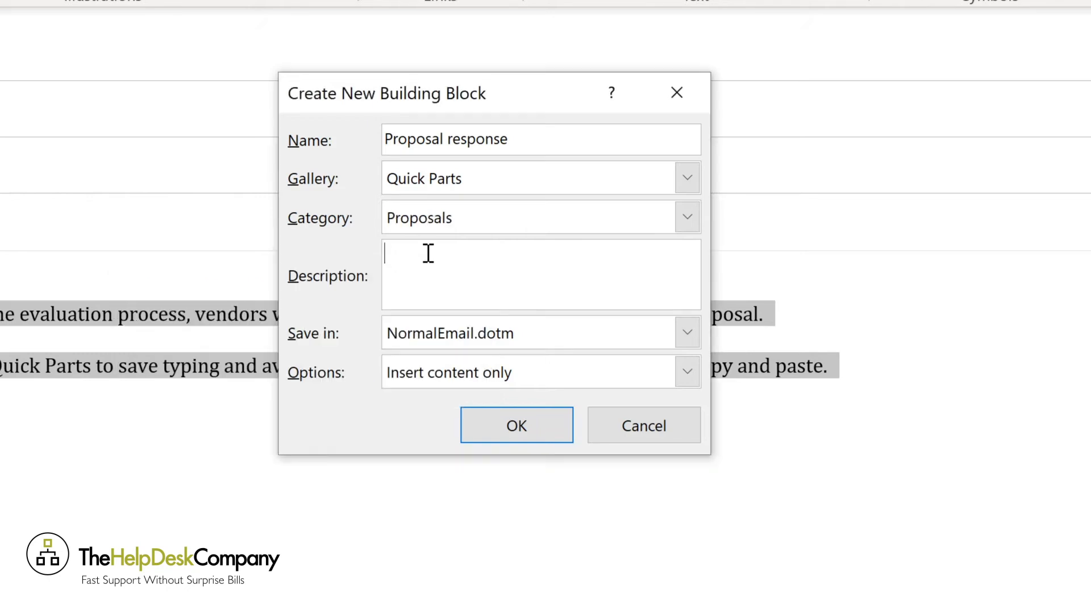
Describe the building block as "Response to project proposals", keep the Insert content only option and save it.
click(428, 253)
click(428, 253)
text(Response to project proposals)
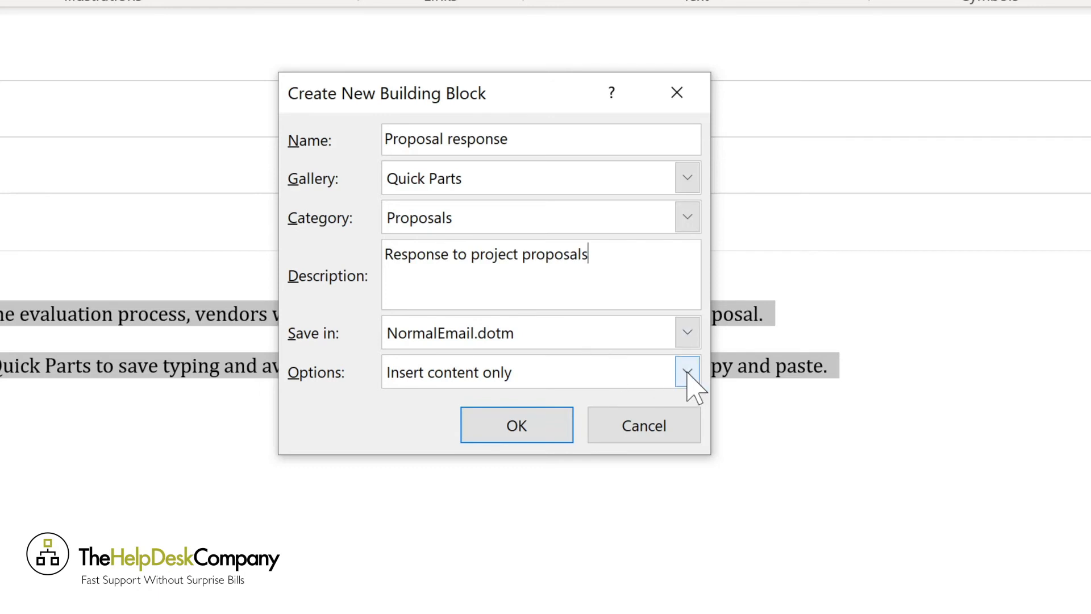
click(688, 373)
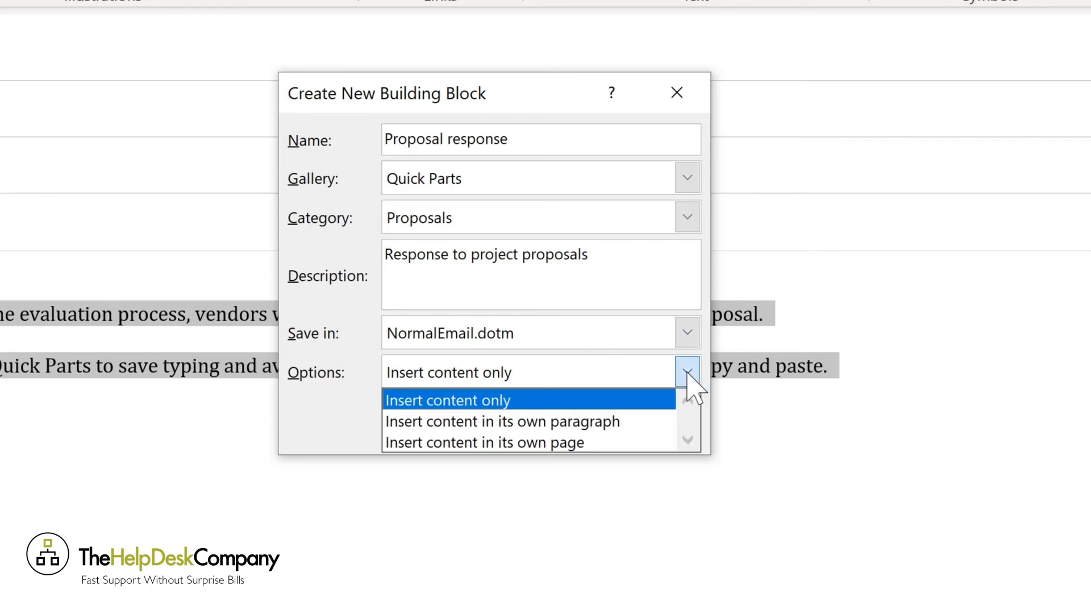
click(684, 375)
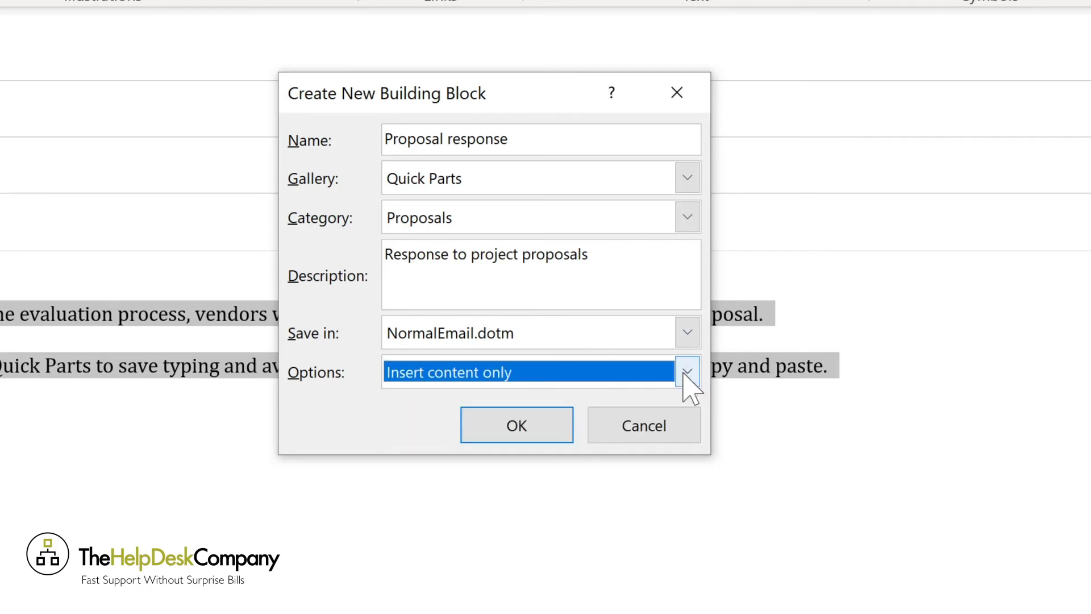
click(519, 432)
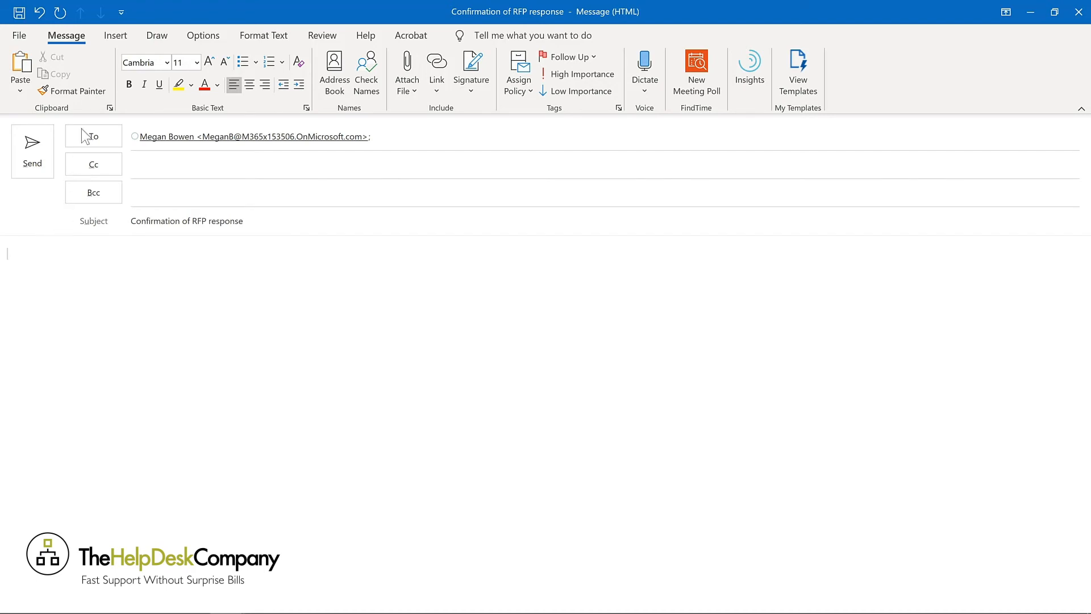
Insert the Proposal response Quick Part into the body of the "Confirmation of RFP response" message.
click(120, 37)
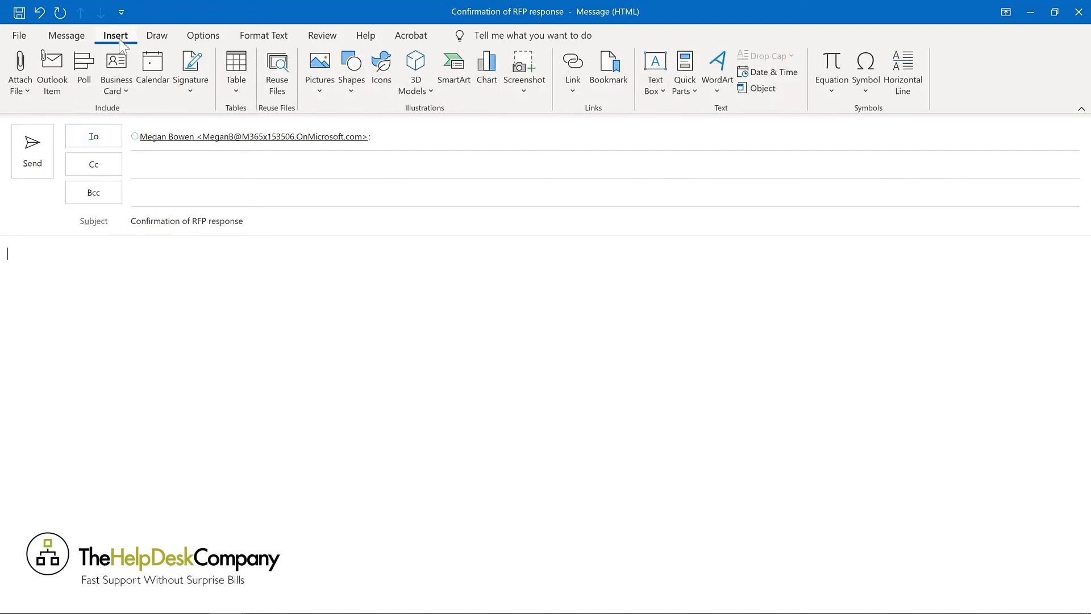
click(680, 93)
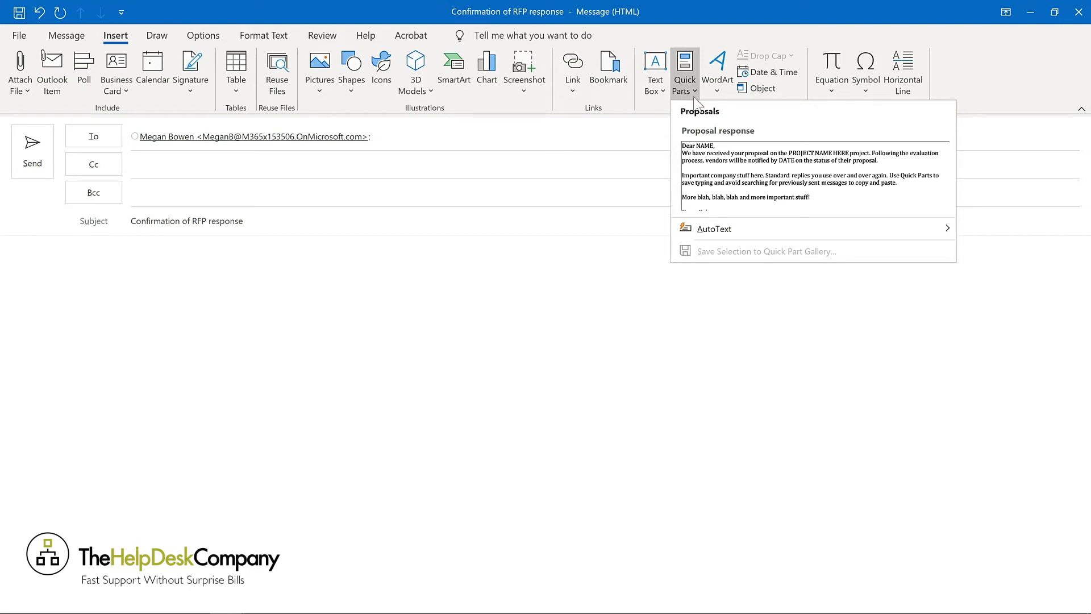
click(730, 162)
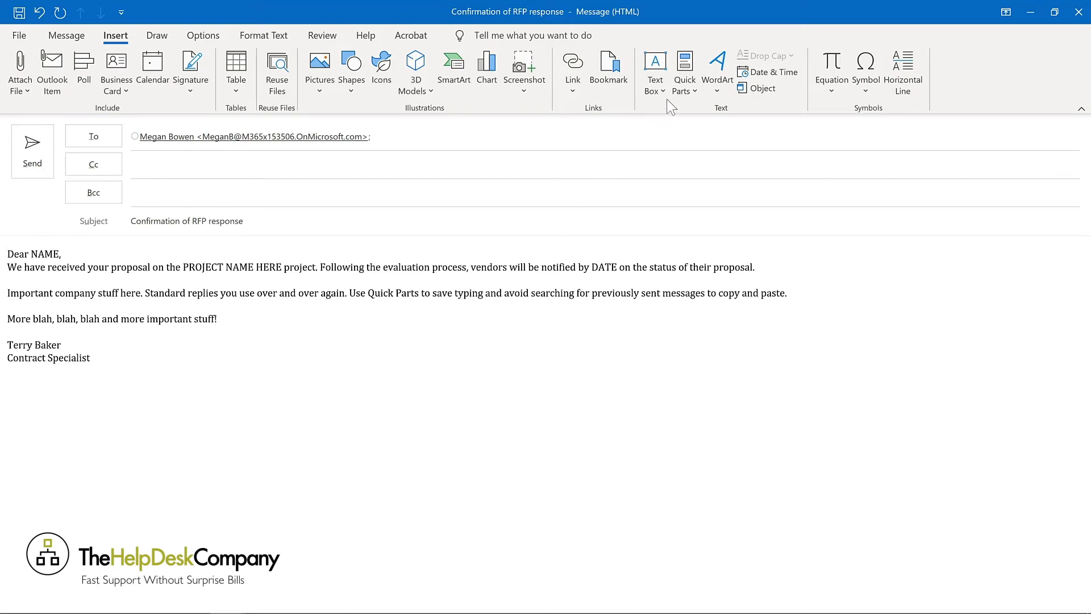
Open the building block organizer from the saved Proposal response Quick Part.
click(680, 88)
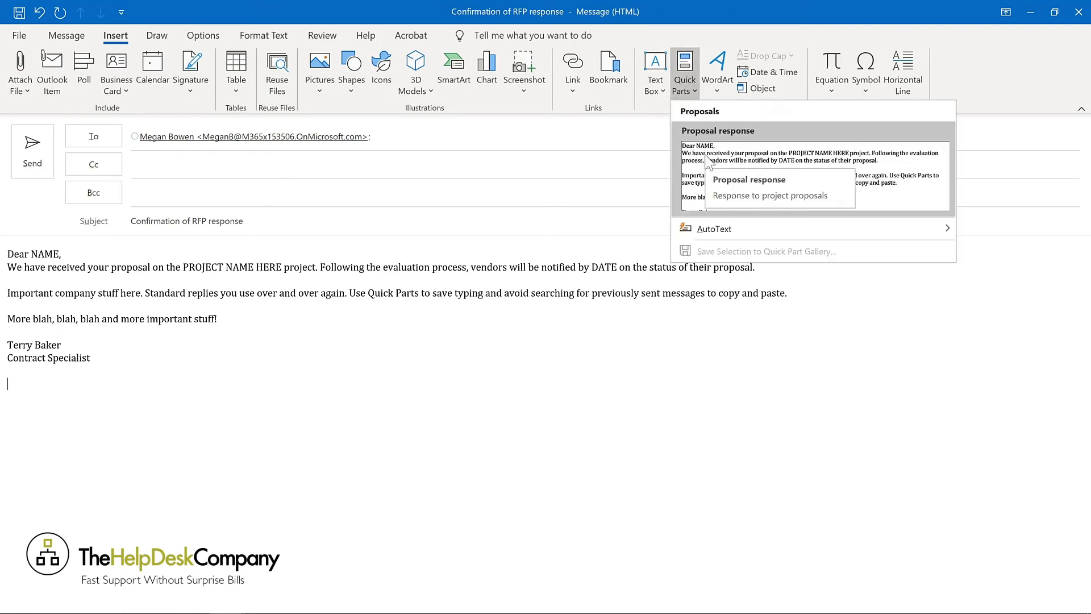
right_click(708, 161)
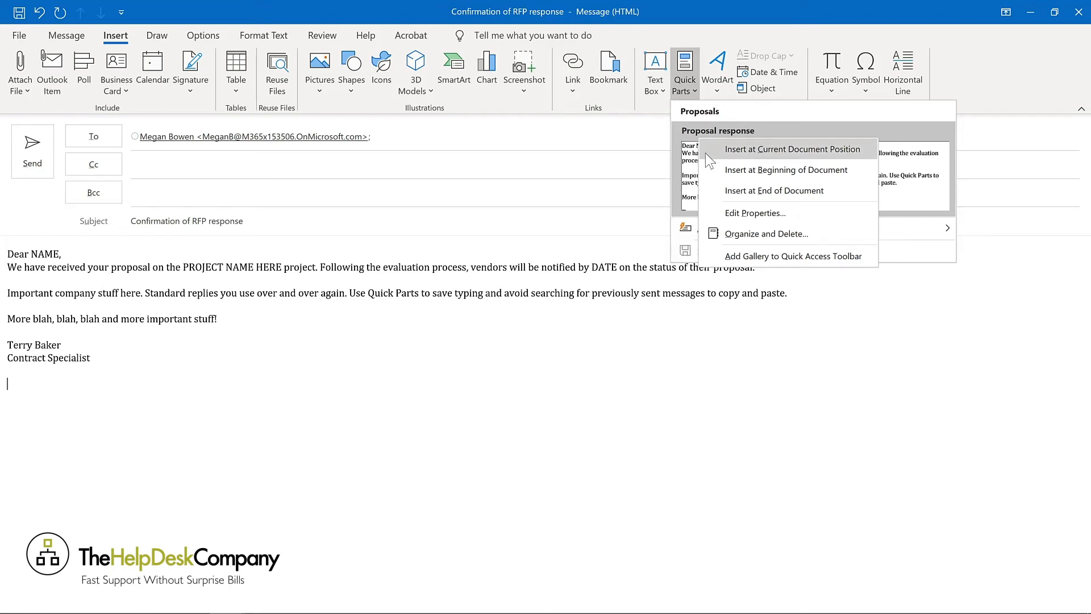
click(732, 231)
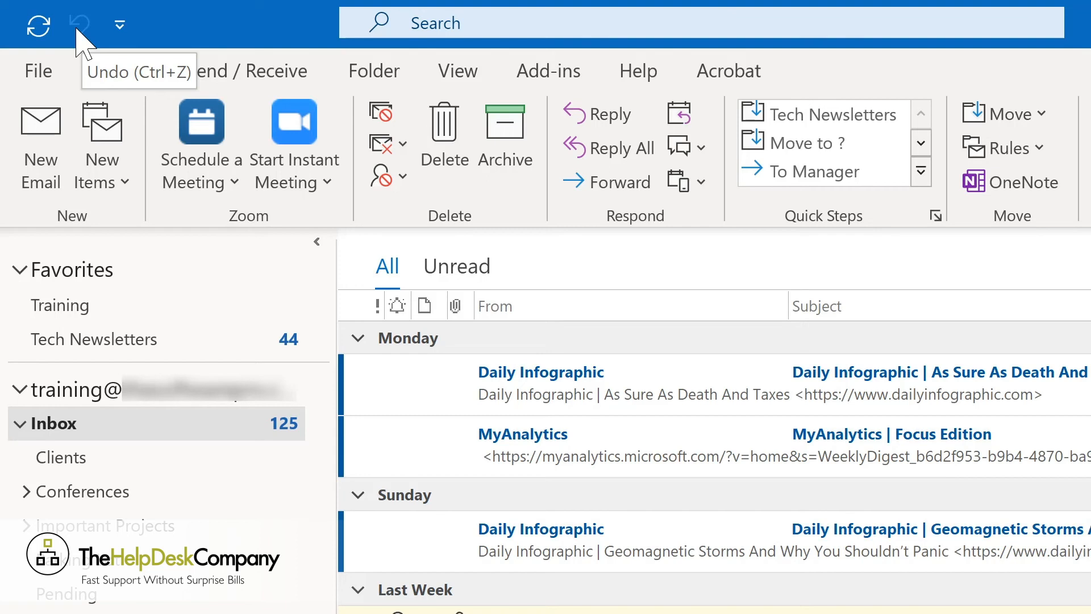
Add Reply, Reply All and Forward to the main window's Quick Access Toolbar.
click(120, 25)
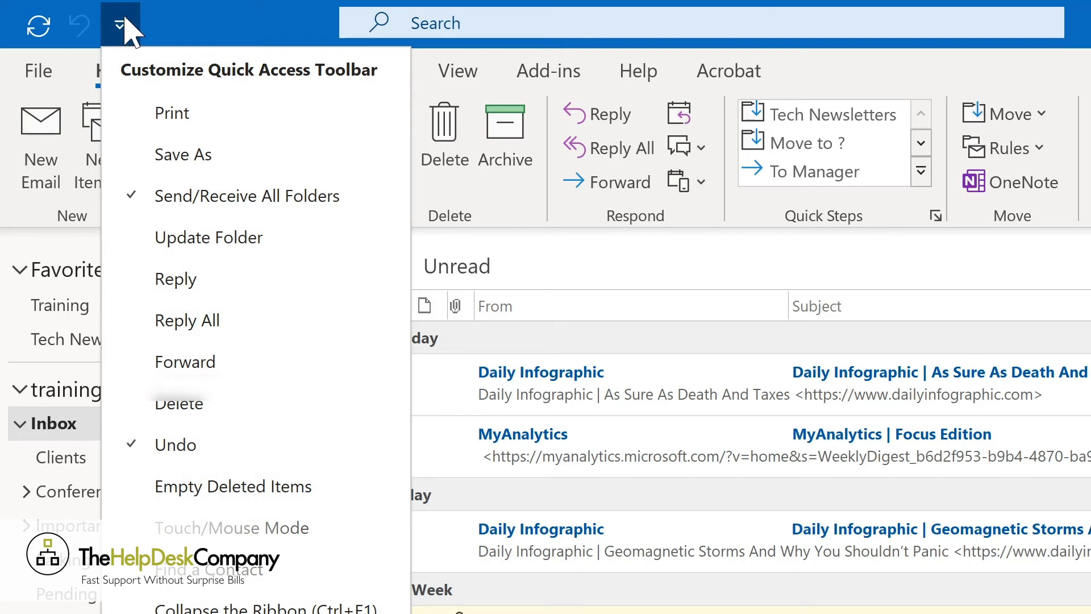
click(172, 282)
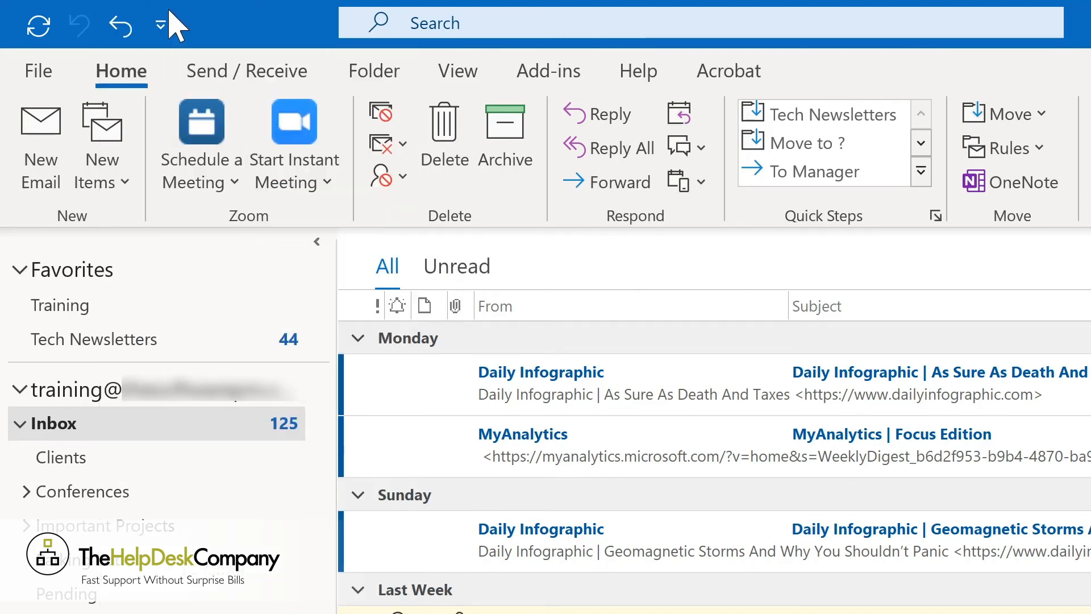
click(162, 25)
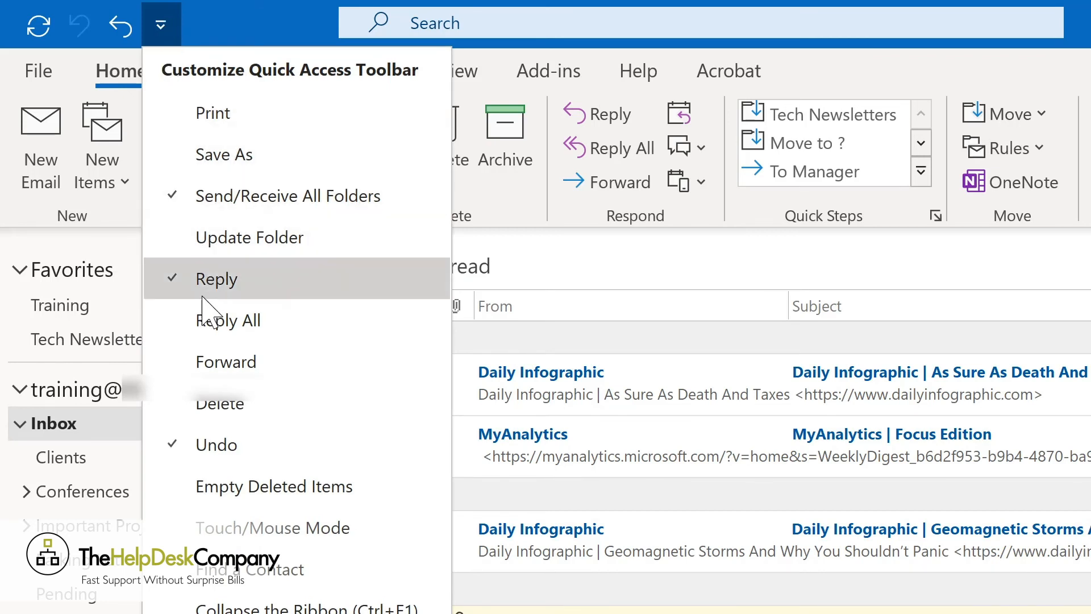
click(199, 322)
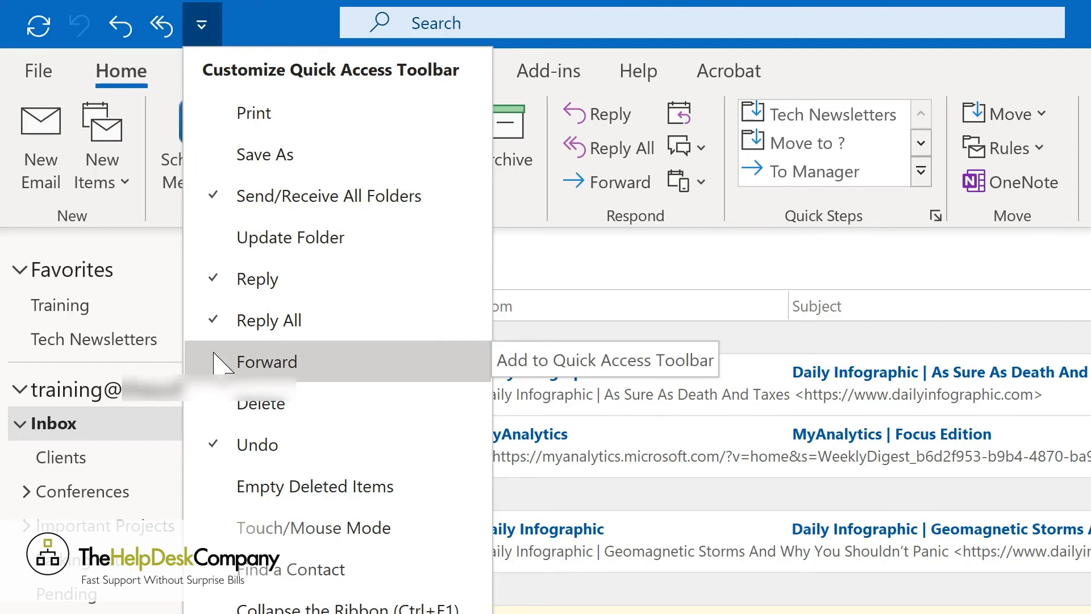
click(221, 362)
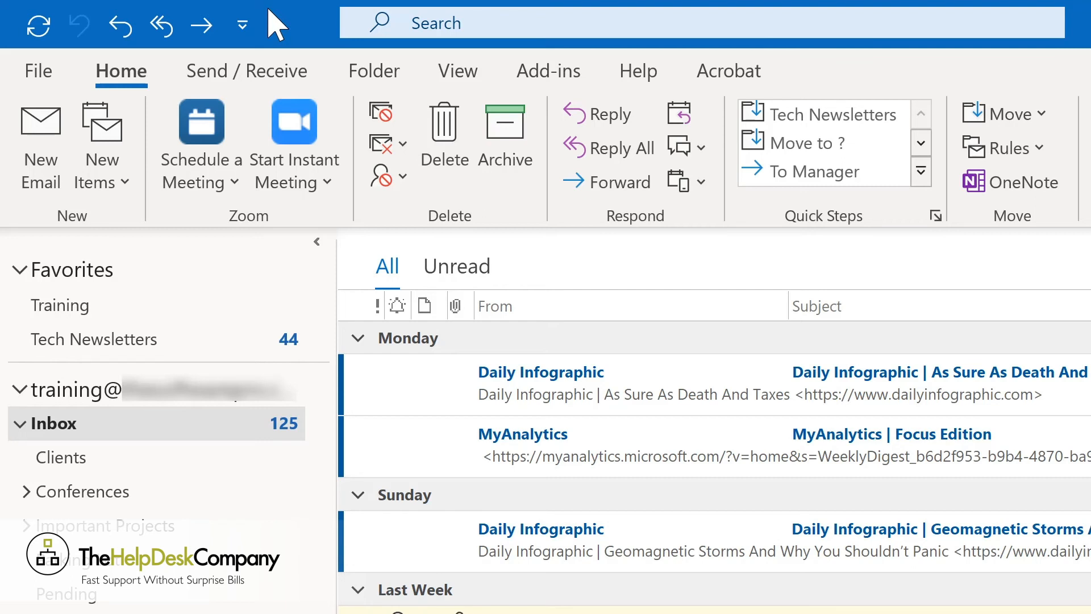
Start a new email and add the Quick Parts command to the message window's Quick Access Toolbar.
key(ctrl+n)
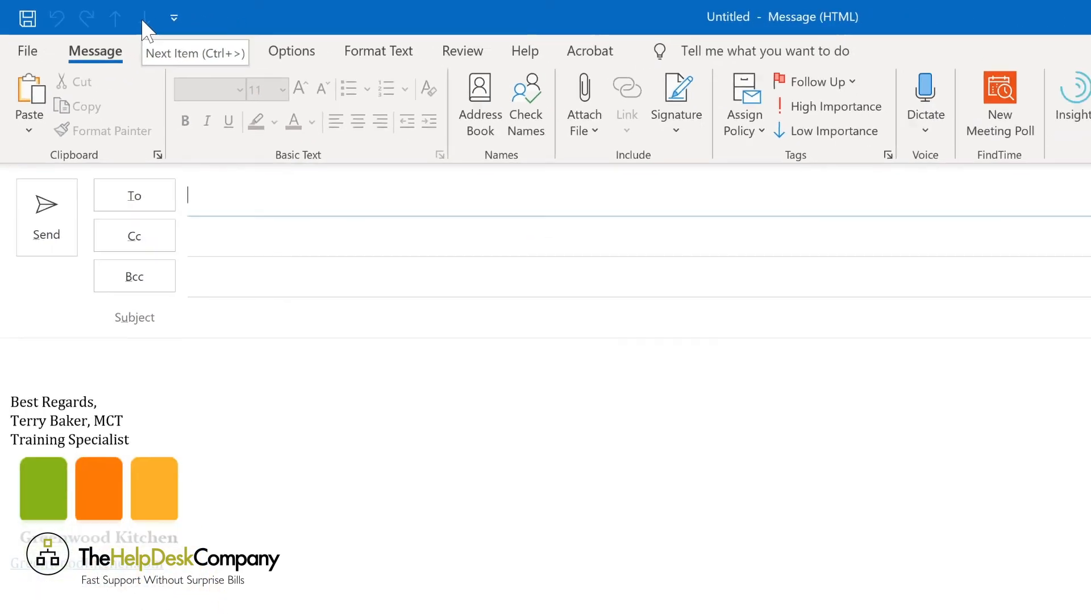
click(174, 18)
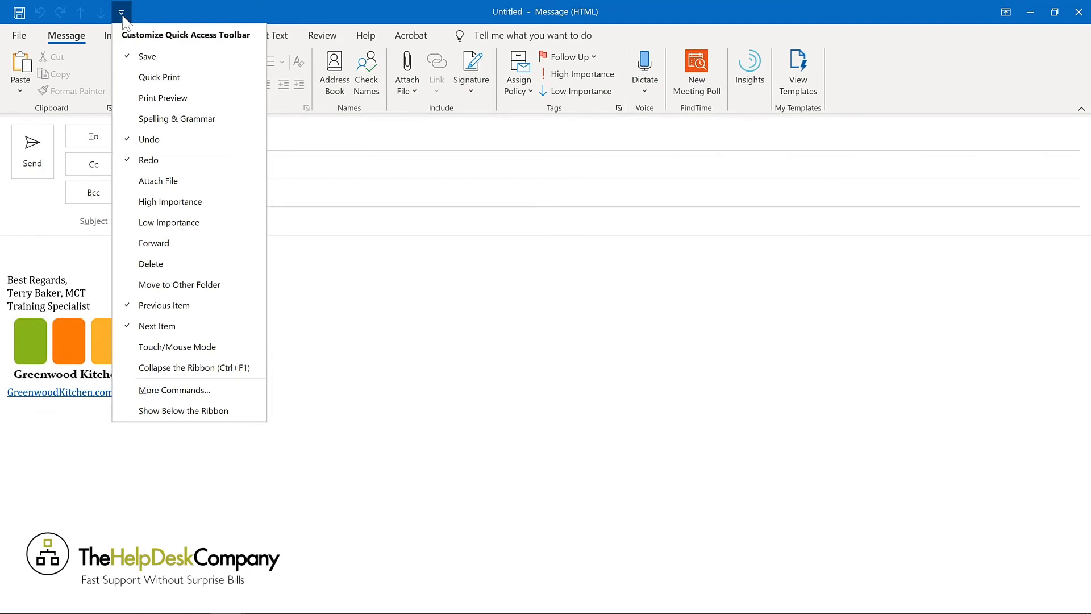
click(120, 13)
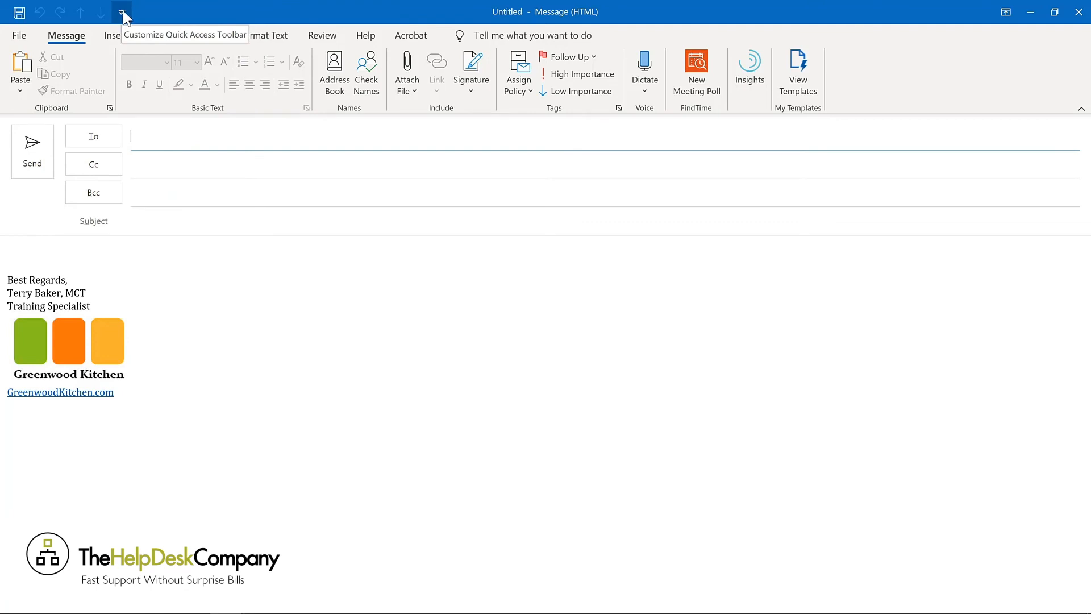
click(42, 243)
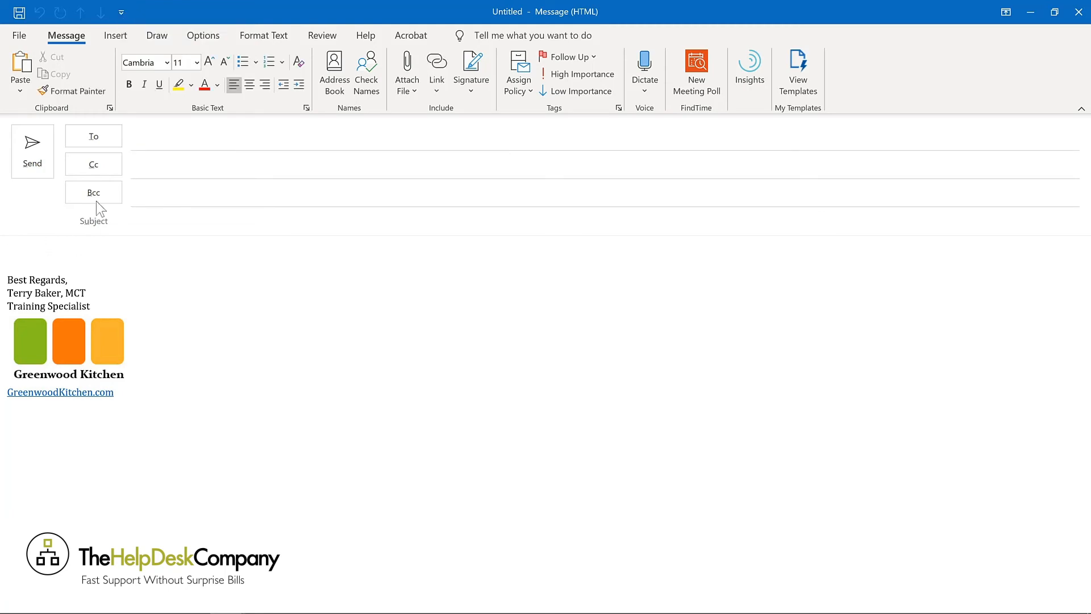
click(114, 38)
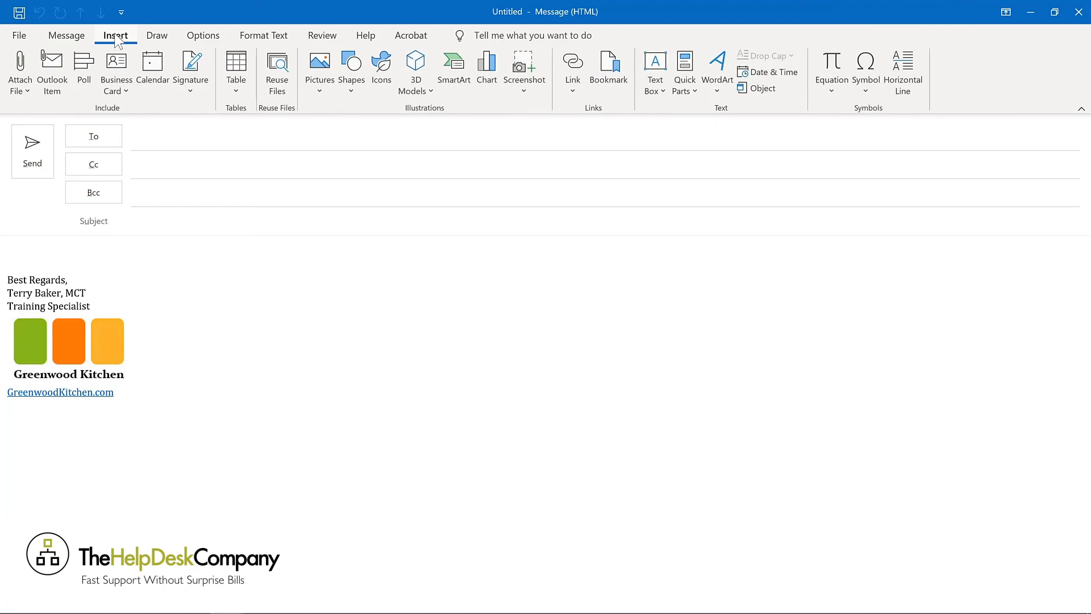
right_click(684, 67)
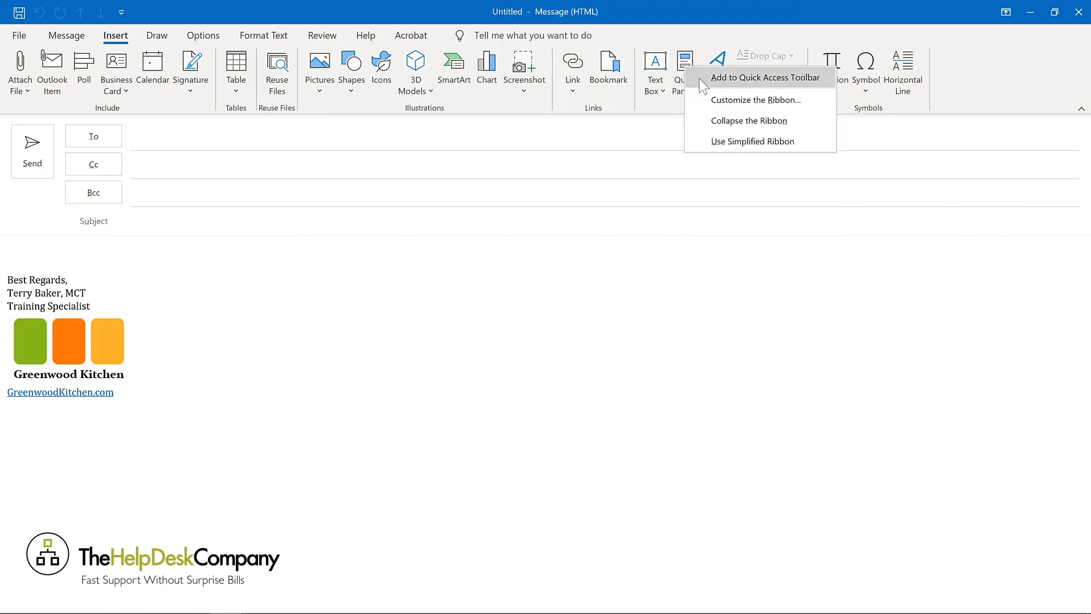
click(700, 78)
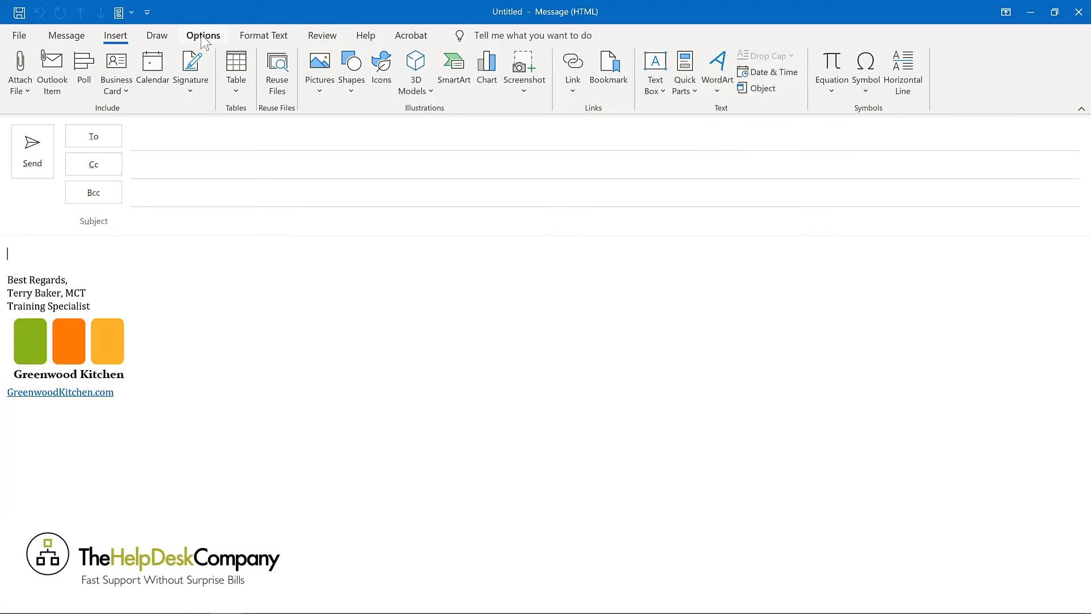
Add Delay Delivery to the message window's Quick Access Toolbar and show the toolbar below the ribbon.
click(203, 38)
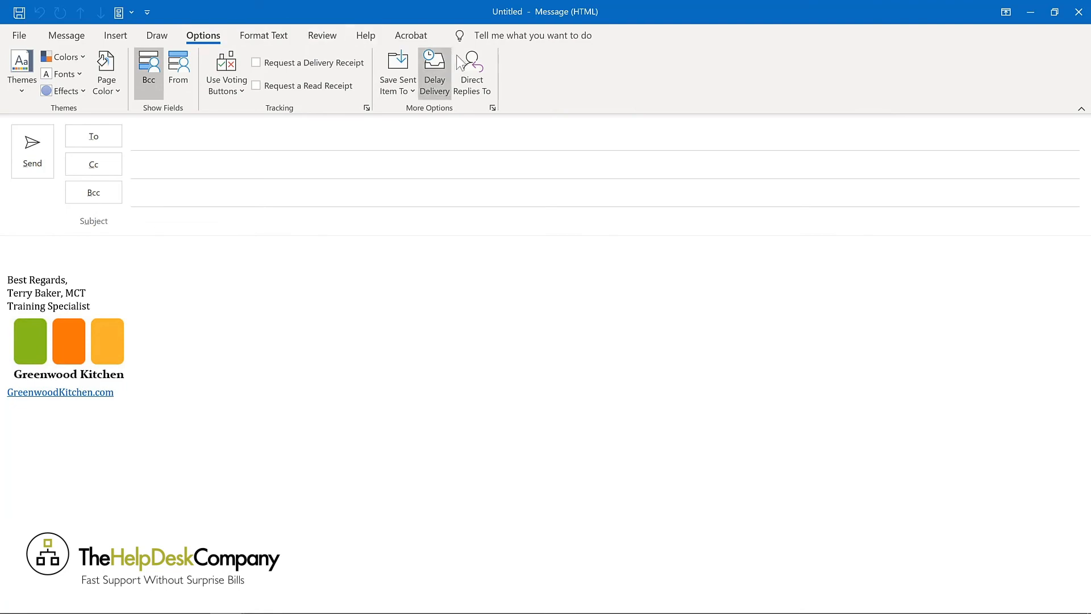
right_click(441, 72)
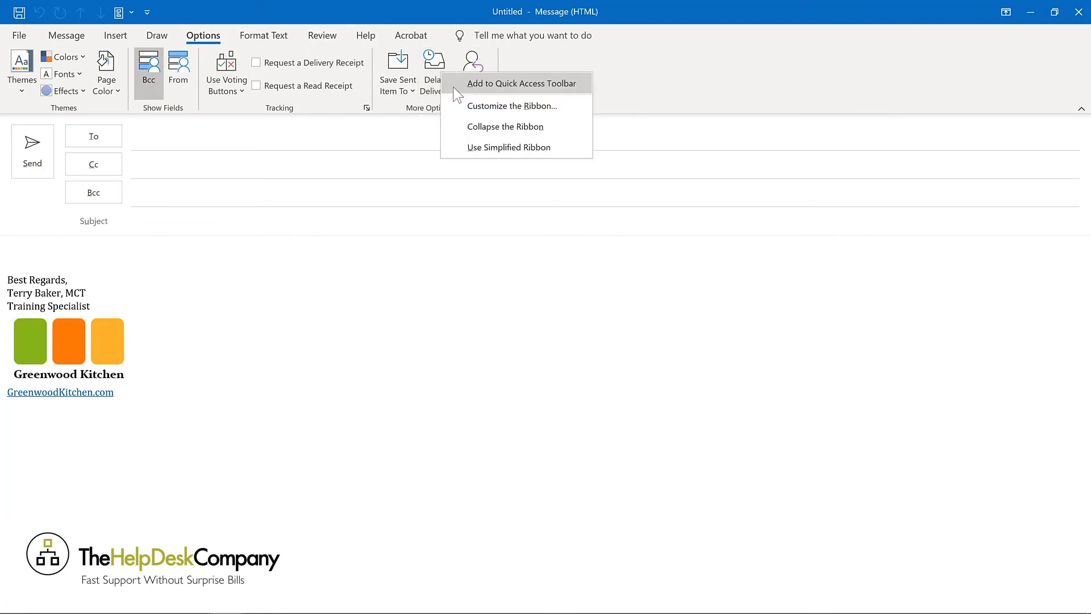
click(455, 83)
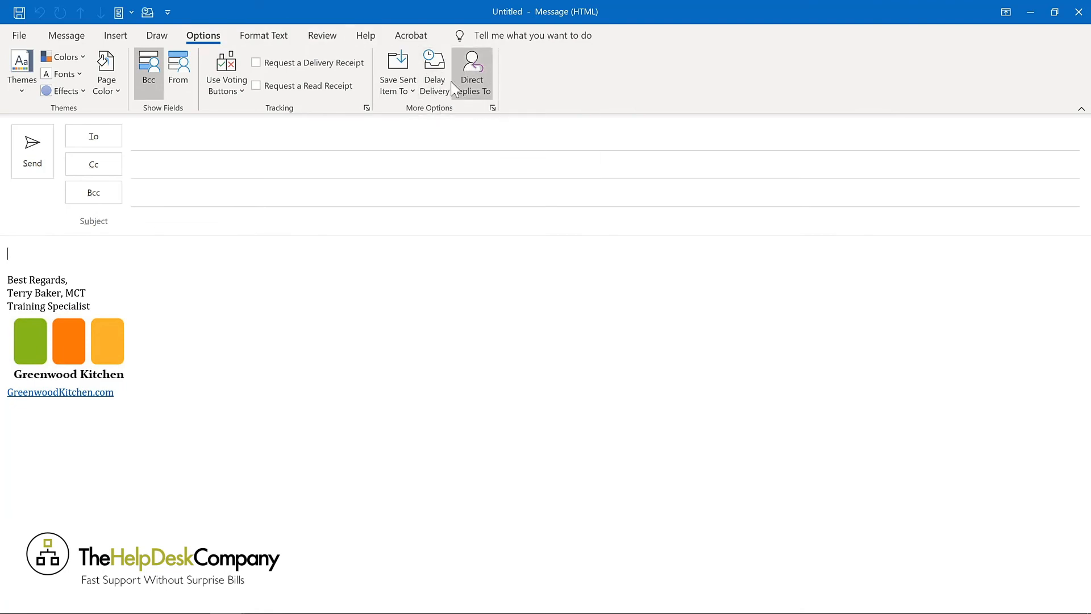
click(168, 11)
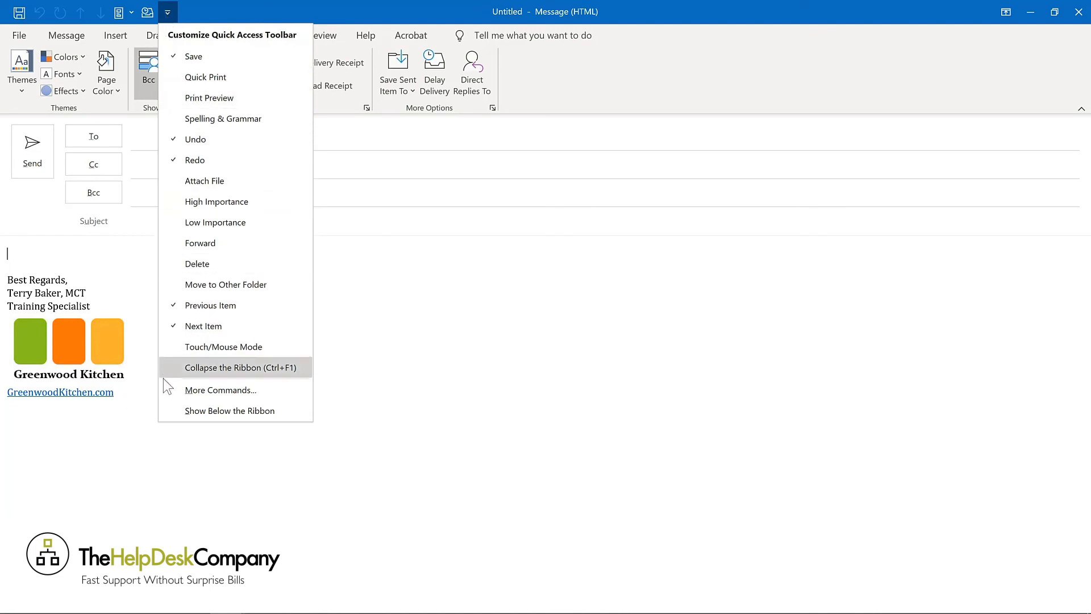
click(175, 405)
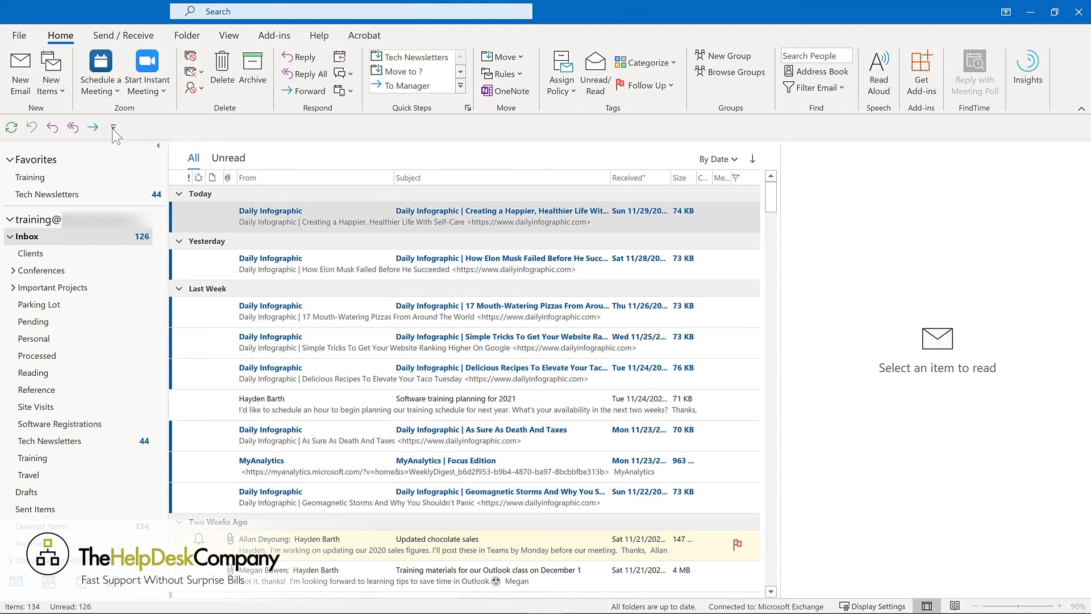
Add Manage Rules & Alerts, Meeting, New Email and New Task to the main window's Quick Access Toolbar list.
click(113, 128)
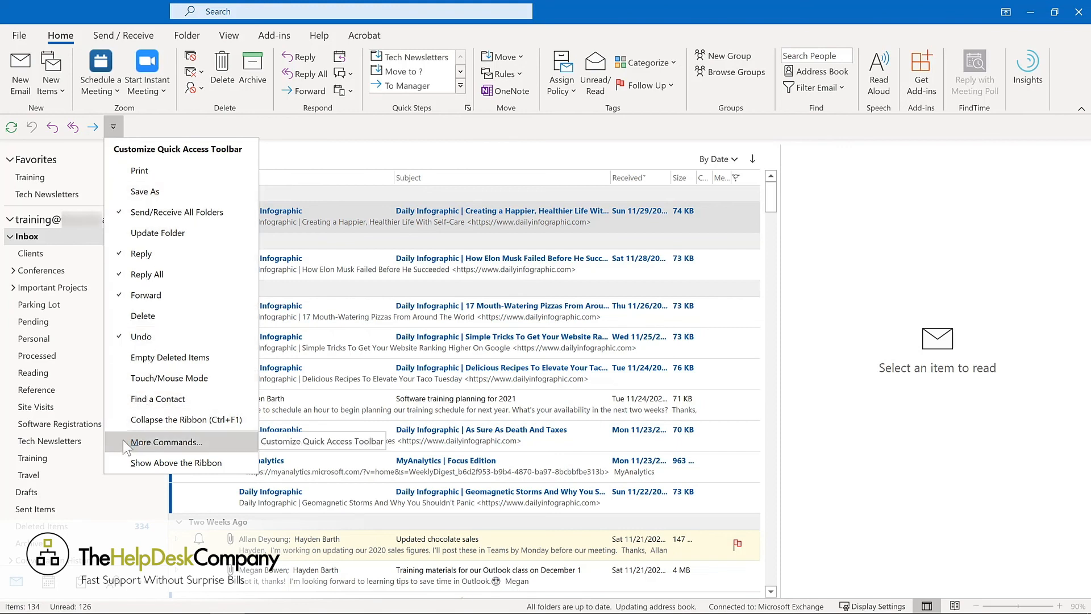
right_click(70, 128)
right_click(70, 128)
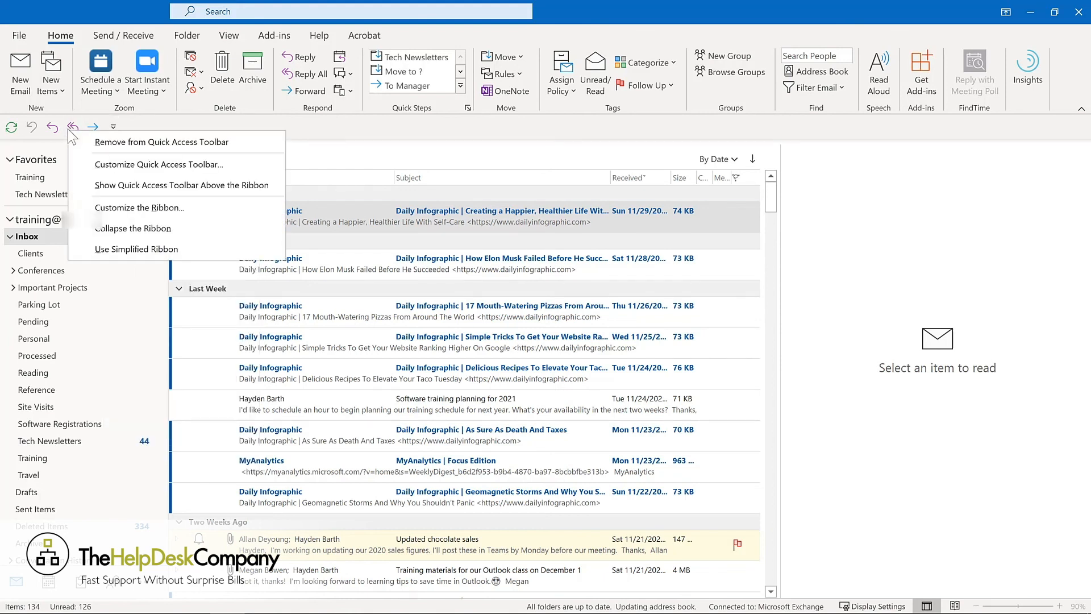
click(89, 162)
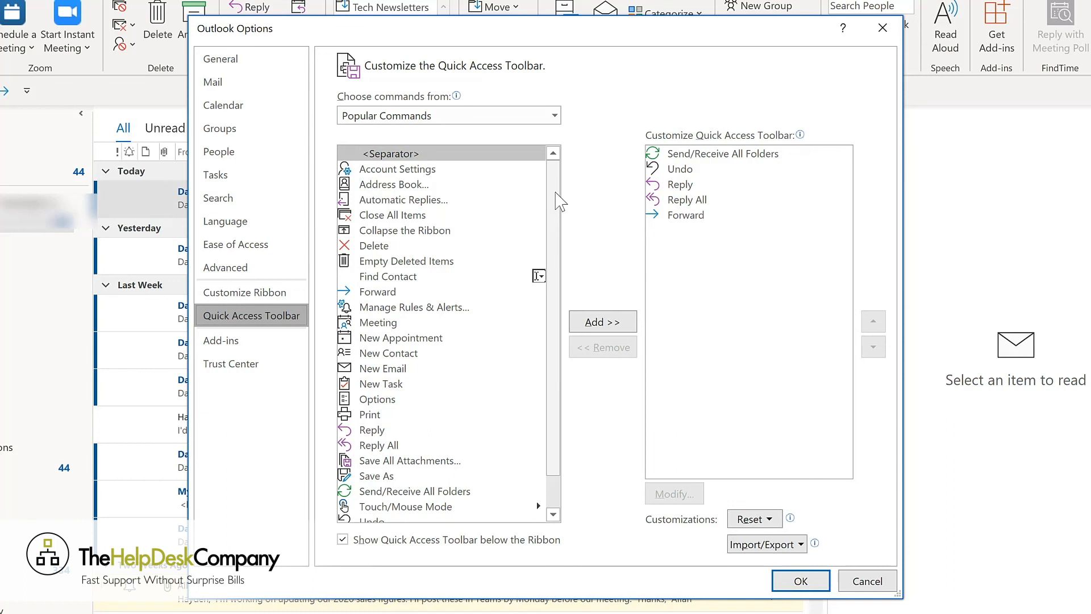
click(413, 313)
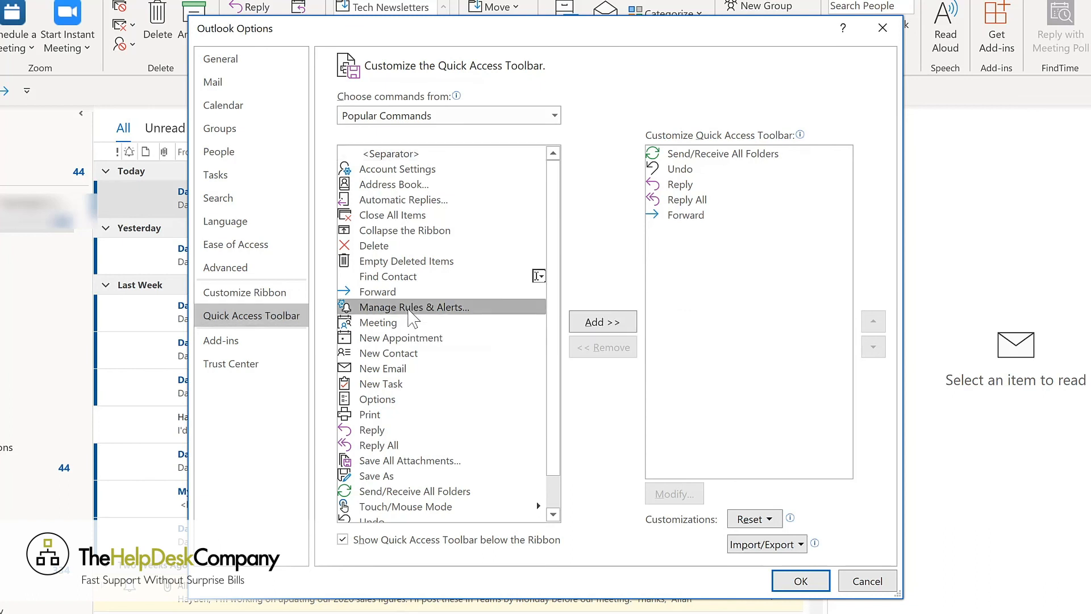
click(606, 325)
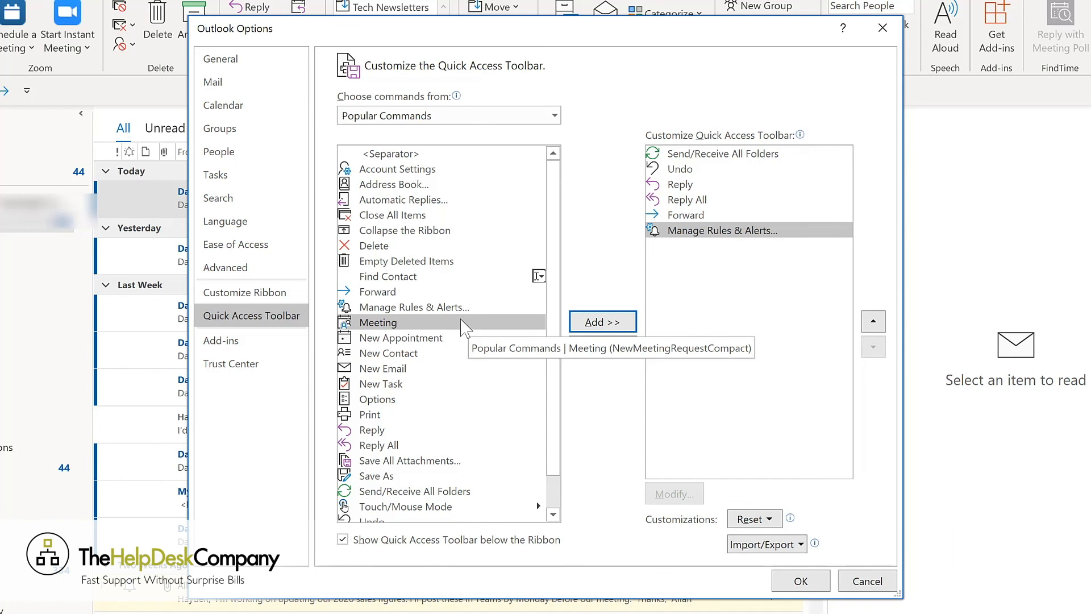
click(595, 324)
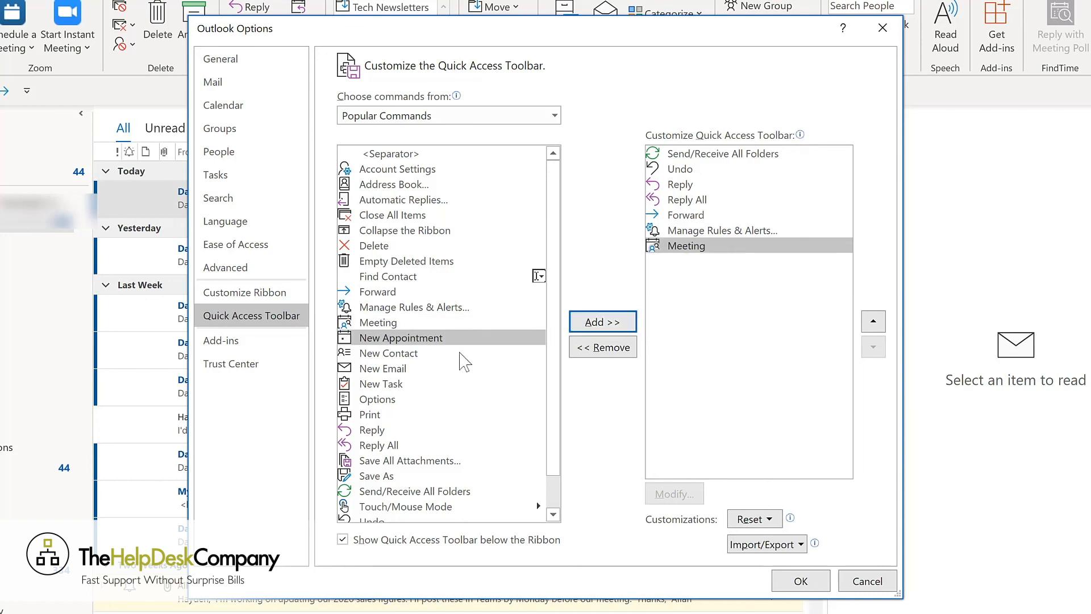
click(390, 370)
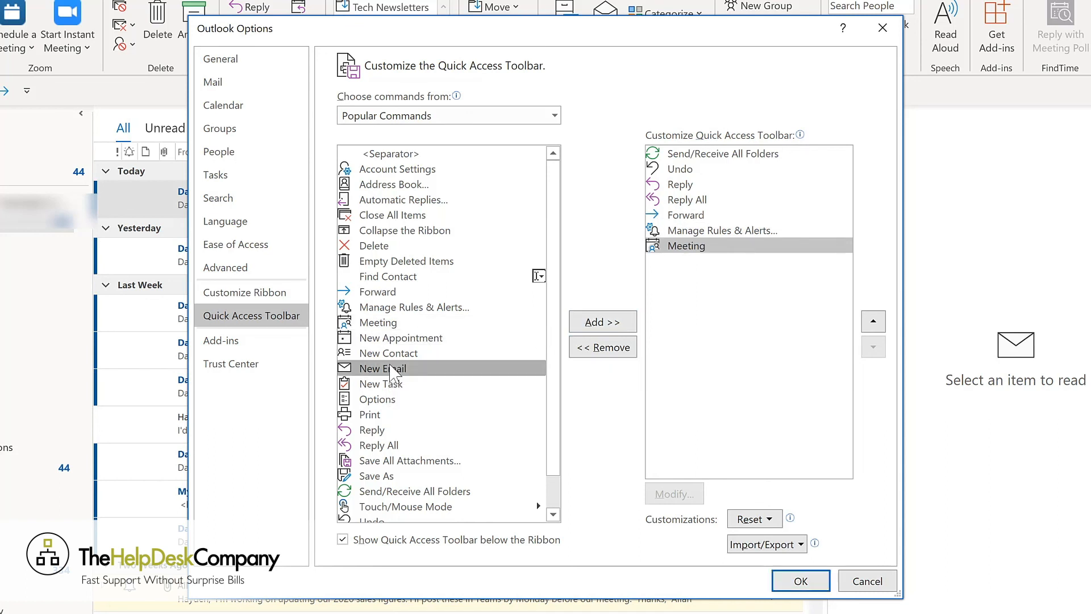
double_click(390, 370)
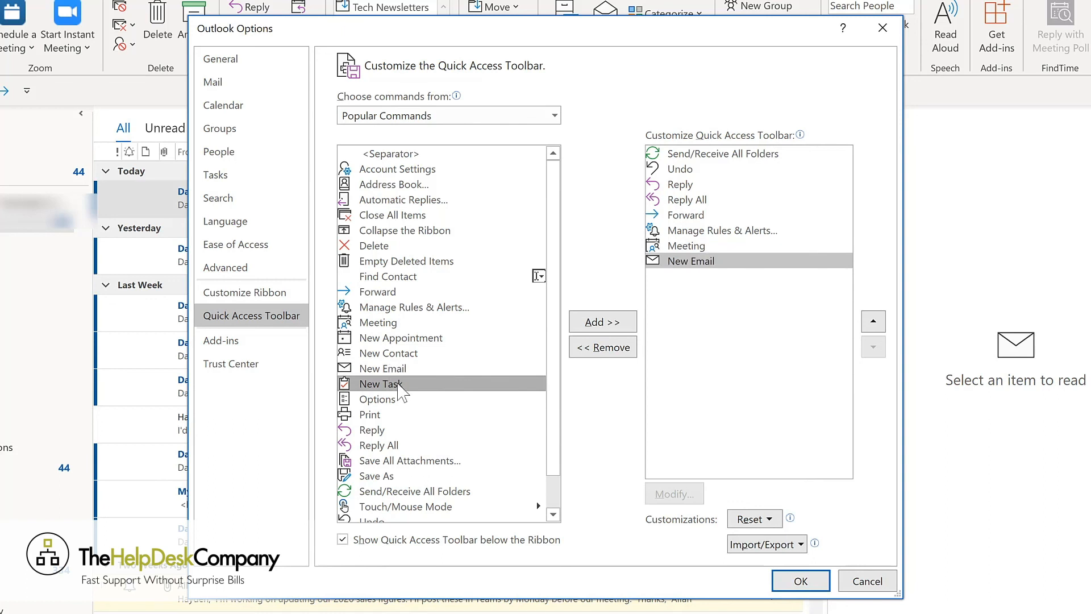
double_click(399, 385)
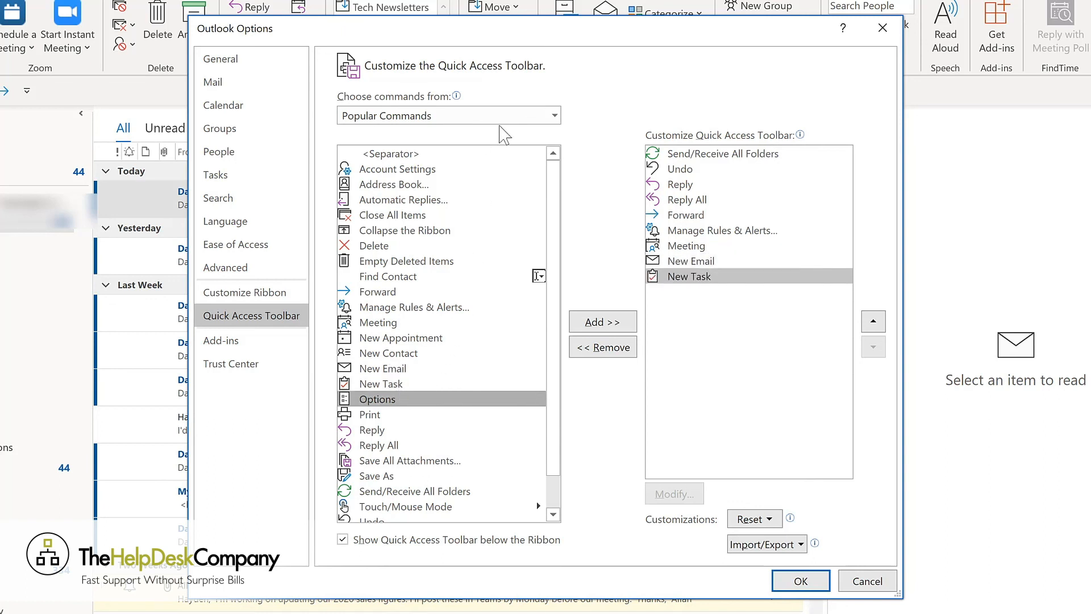
Move New Email up in the Quick Access Toolbar order so it directly follows Forward.
click(555, 118)
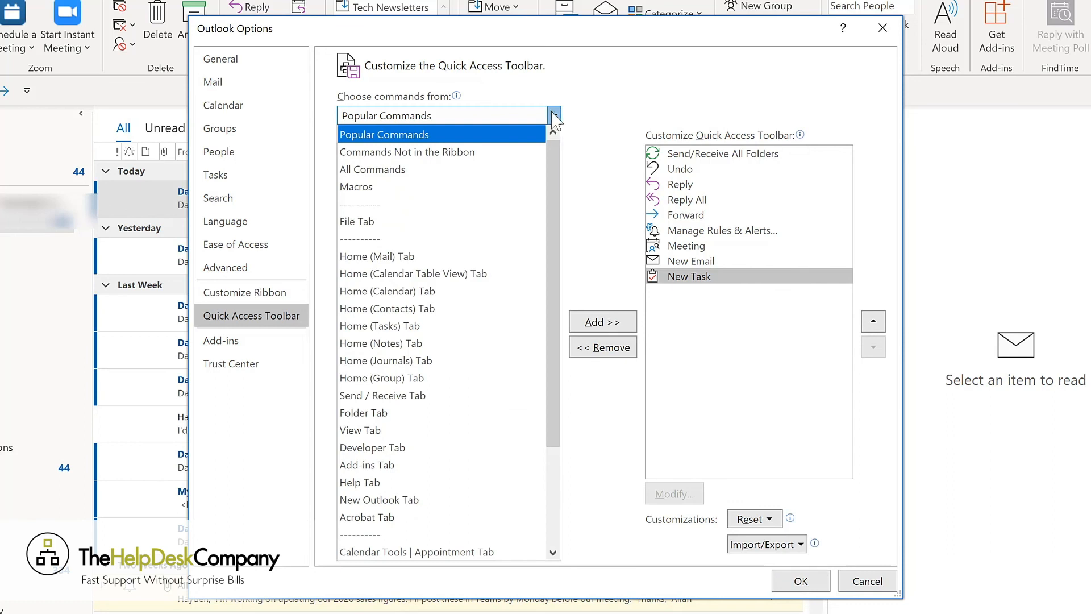
click(732, 263)
click(733, 263)
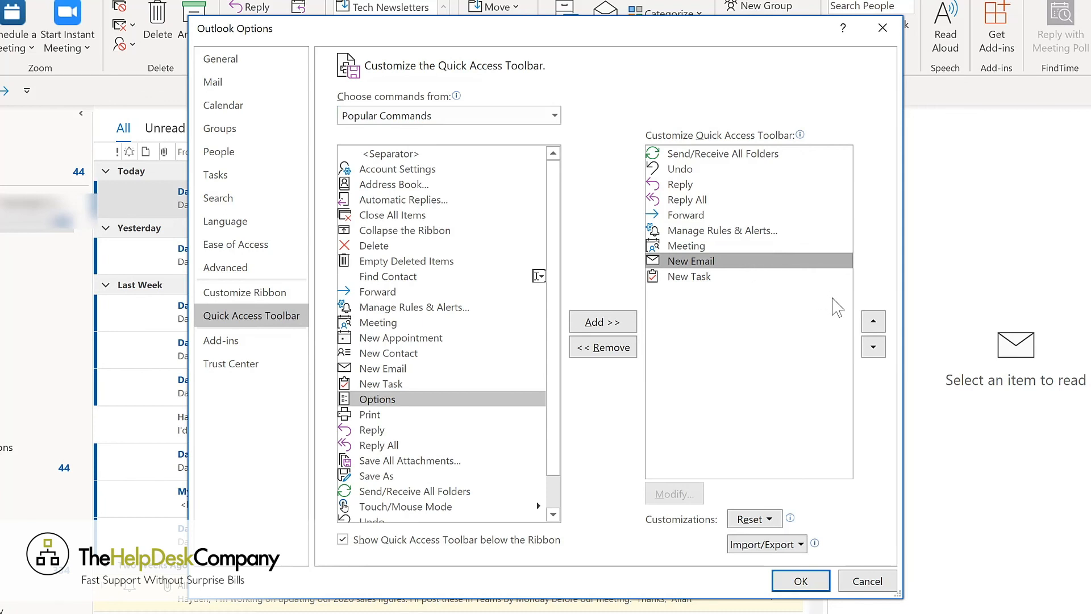
click(873, 323)
click(874, 323)
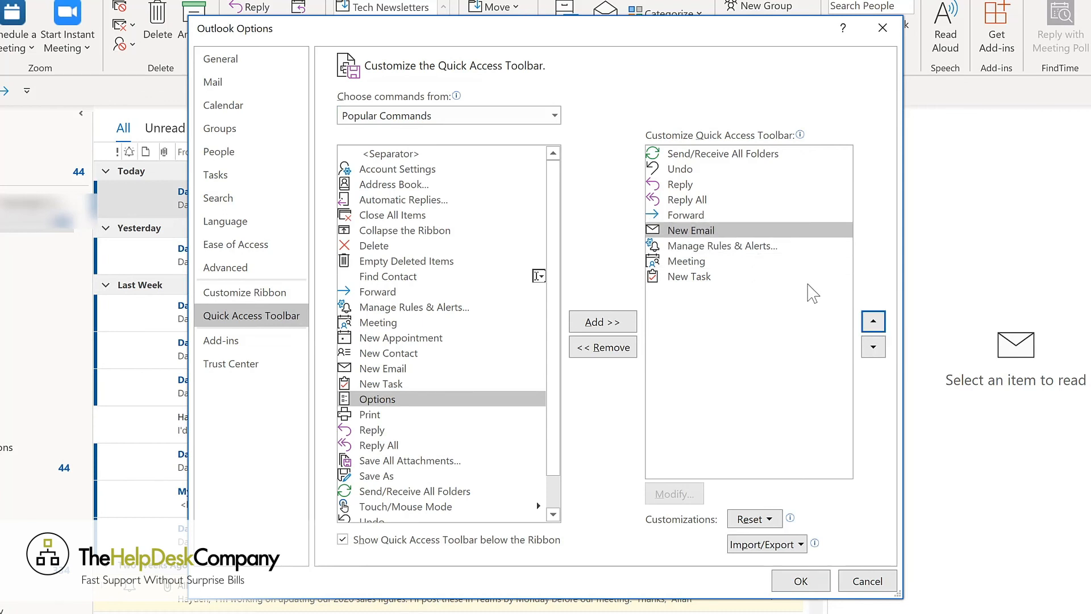